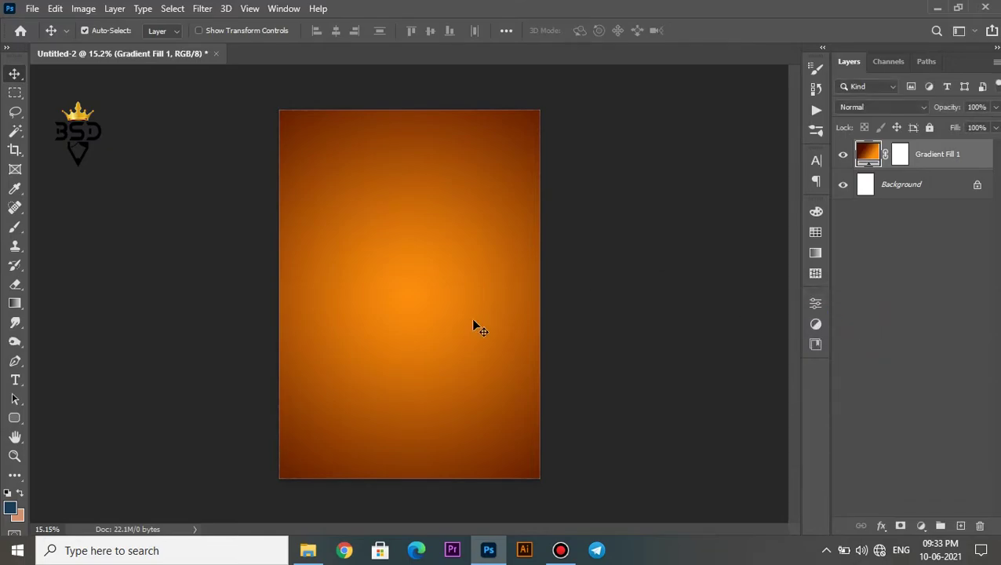
- Place the BG image from the Business Card folder centred on the orange gradient canvas, scaled to about 255%
click(308, 550)
drag(245, 159, 444, 320)
drag(453, 225, 538, 130)
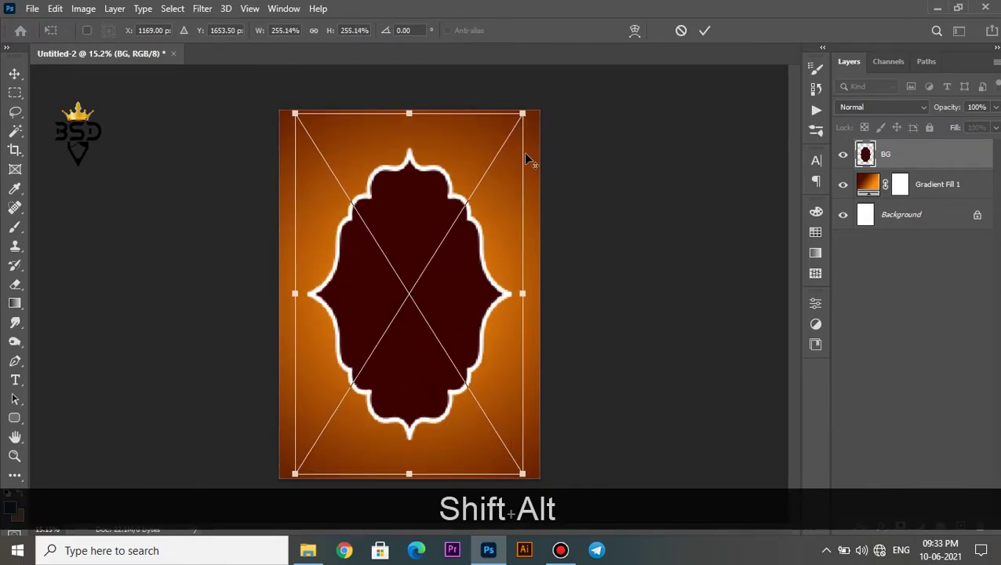
drag(439, 261, 440, 264)
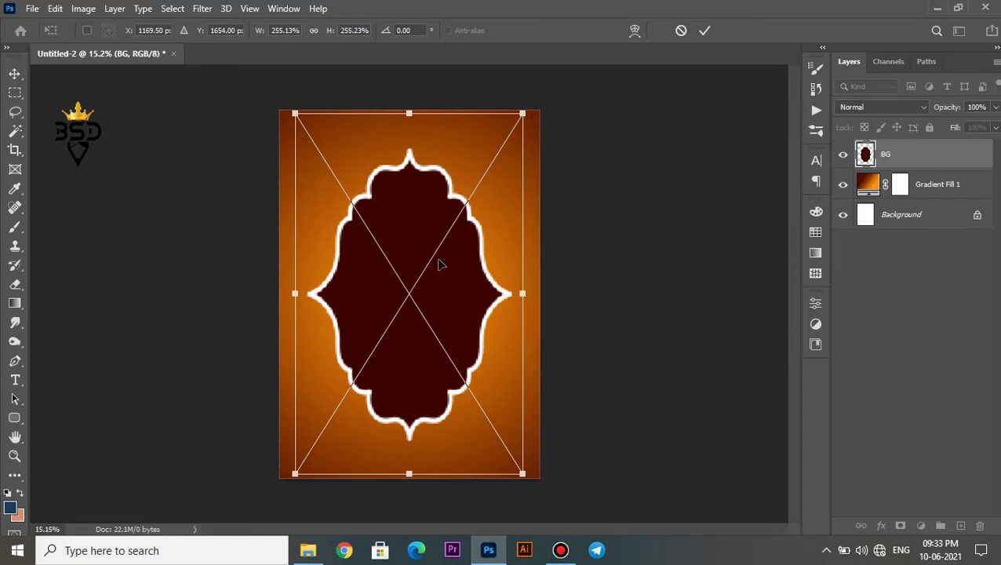
key(Return)
- Add a Gradient Overlay to the BG frame layer using a gold-to-brown gradient preset
scroll(440, 265, up, 2)
click(880, 525)
click(899, 484)
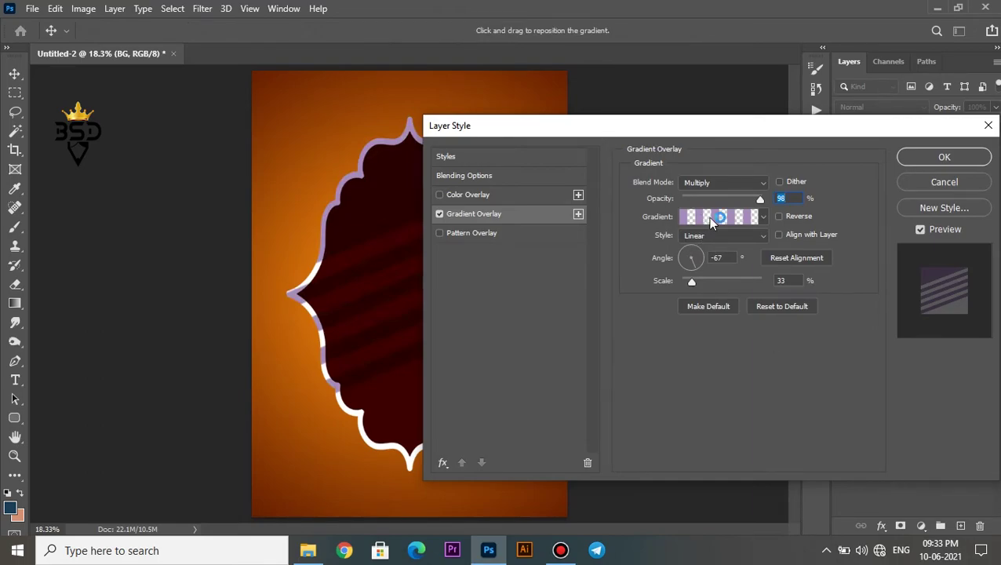
click(713, 220)
scroll(831, 239, down, 2)
click(679, 245)
drag(679, 166, 693, 179)
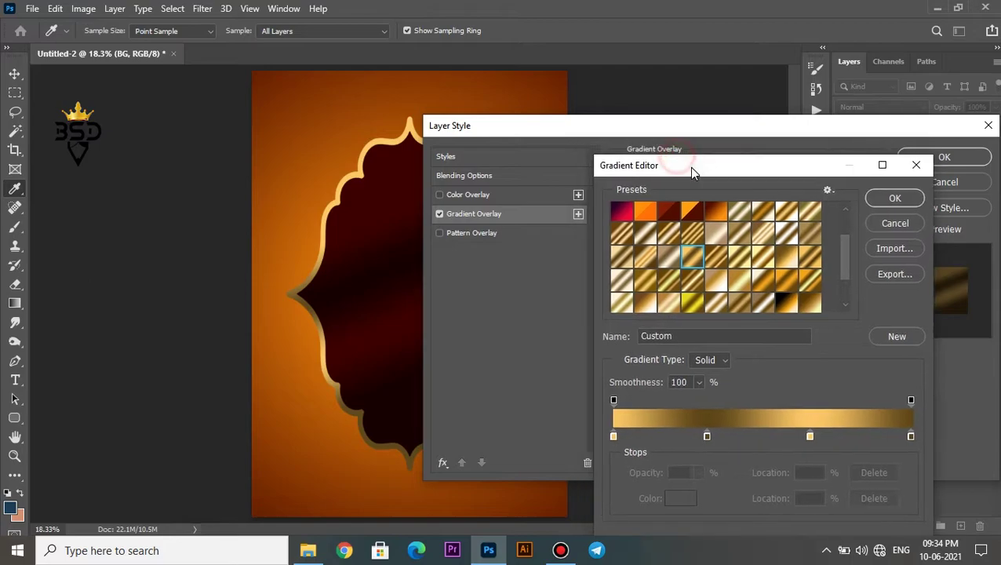
- Switch the BG frame's overlay gradient to the pale gold preset and apply it at 33% scale
drag(844, 253, 845, 264)
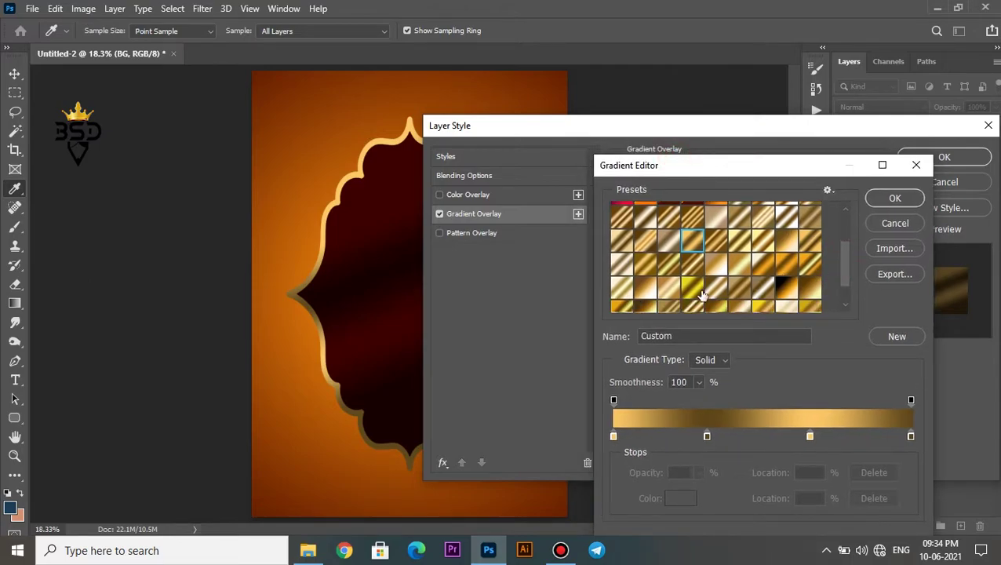
click(650, 262)
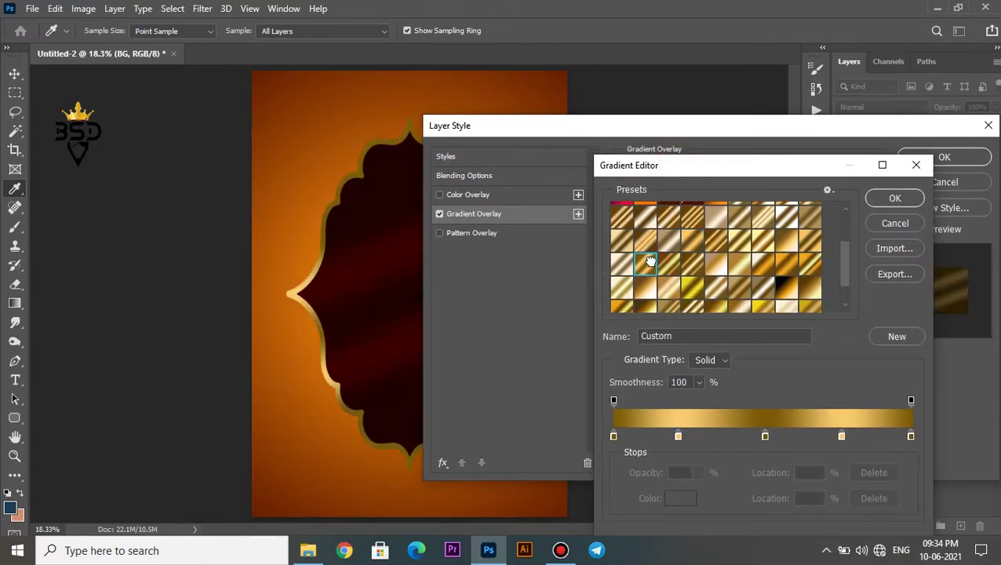
click(665, 289)
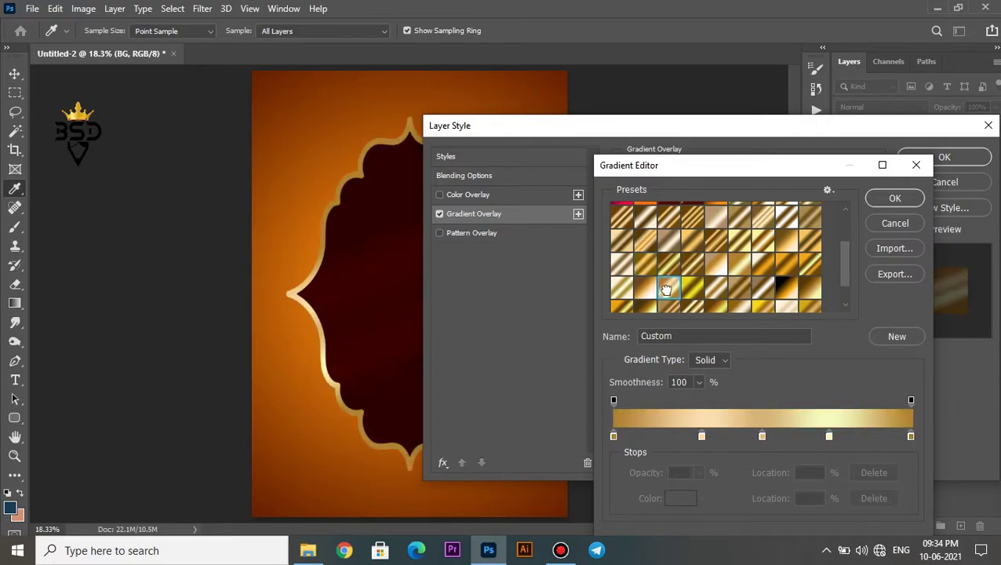
click(894, 198)
drag(647, 138, 785, 177)
drag(831, 322, 828, 321)
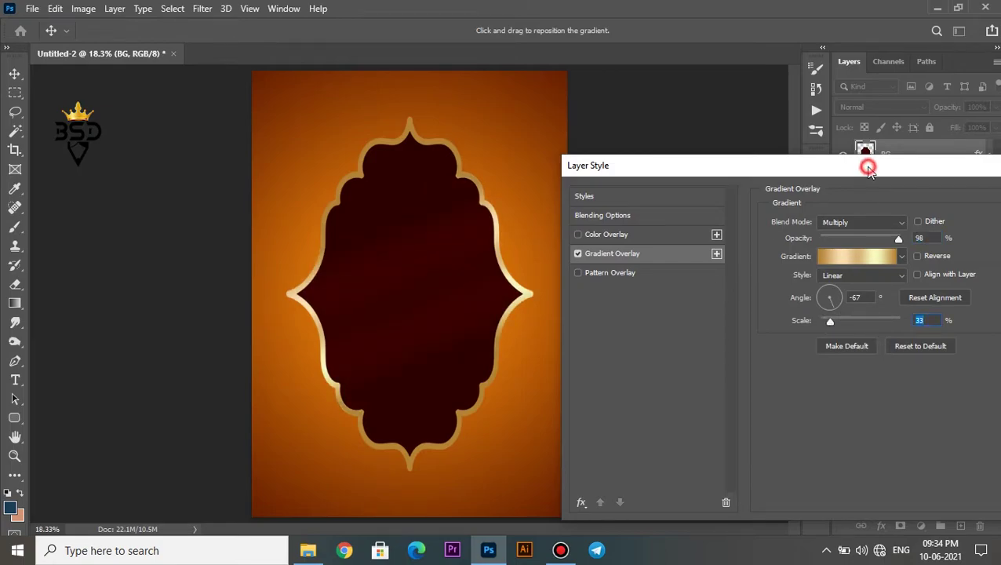
drag(867, 163, 737, 156)
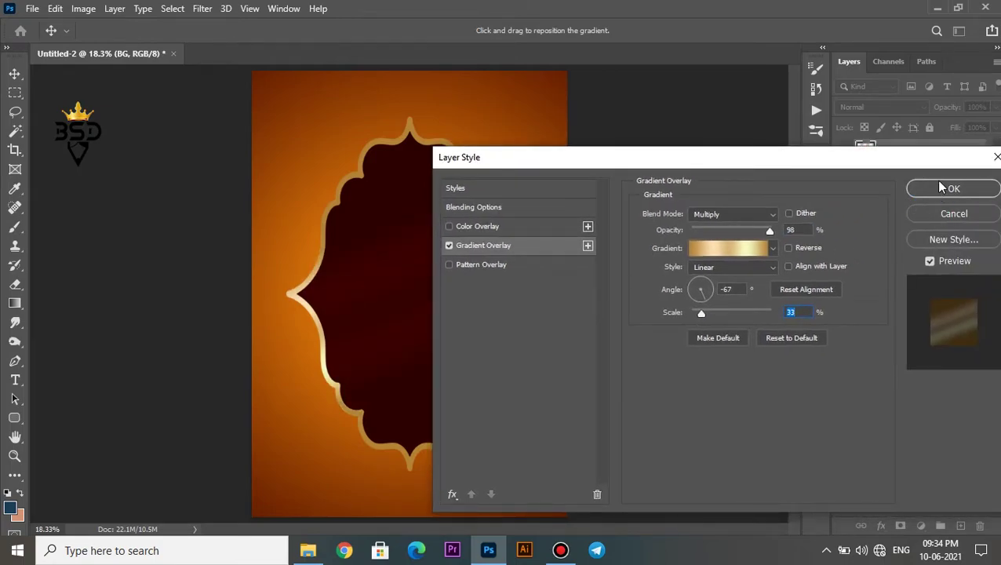
click(947, 188)
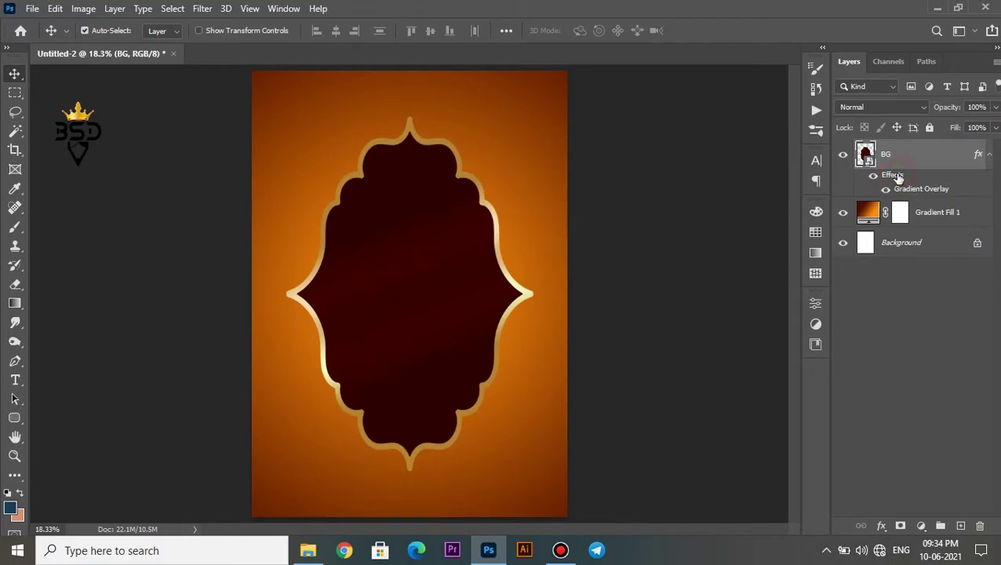
- Add a Drop Shadow to the BG layer with 40% opacity, 8 px distance and 65 px size
double_click(895, 176)
click(441, 494)
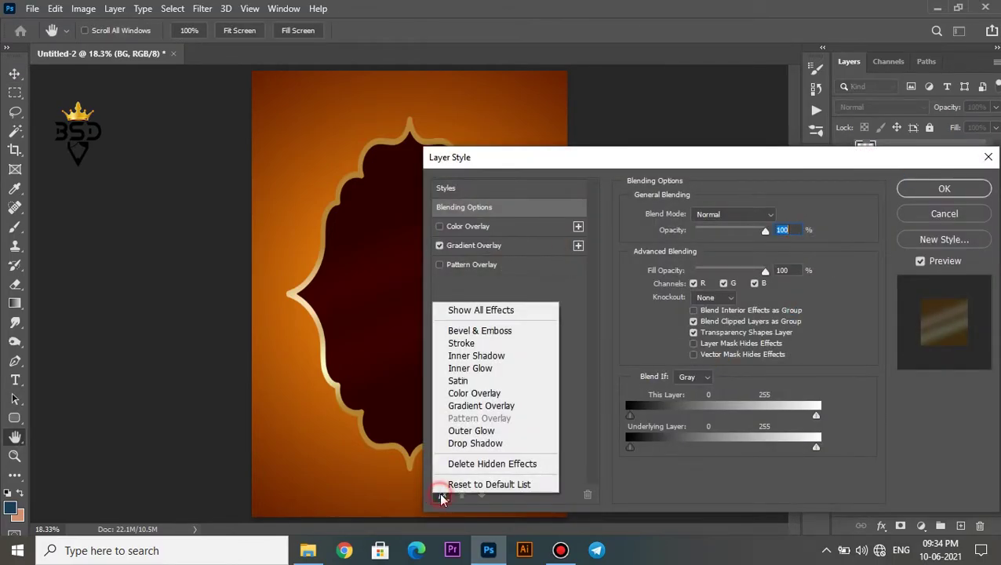
click(456, 309)
click(467, 437)
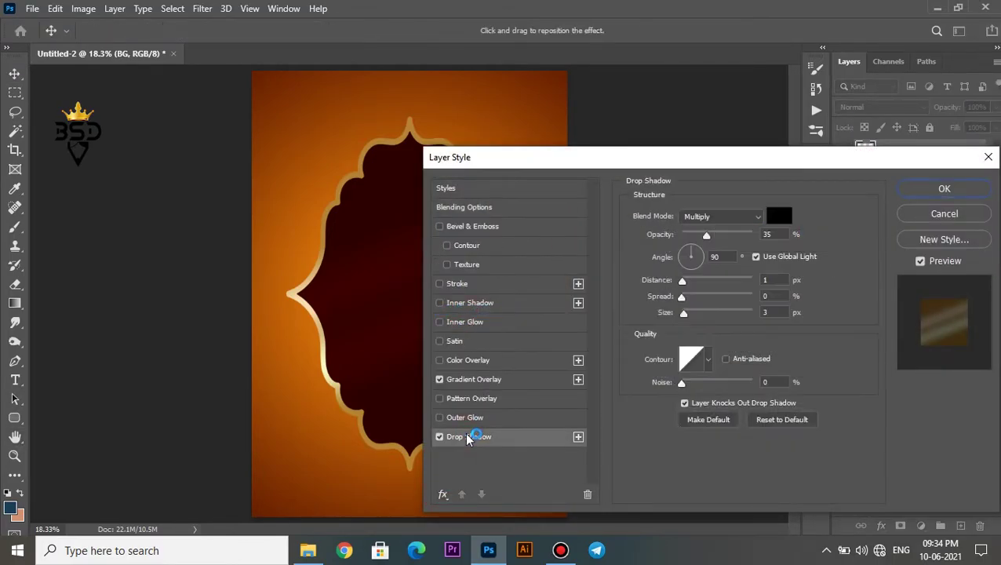
drag(517, 160, 615, 171)
drag(803, 244, 821, 245)
drag(779, 292, 800, 323)
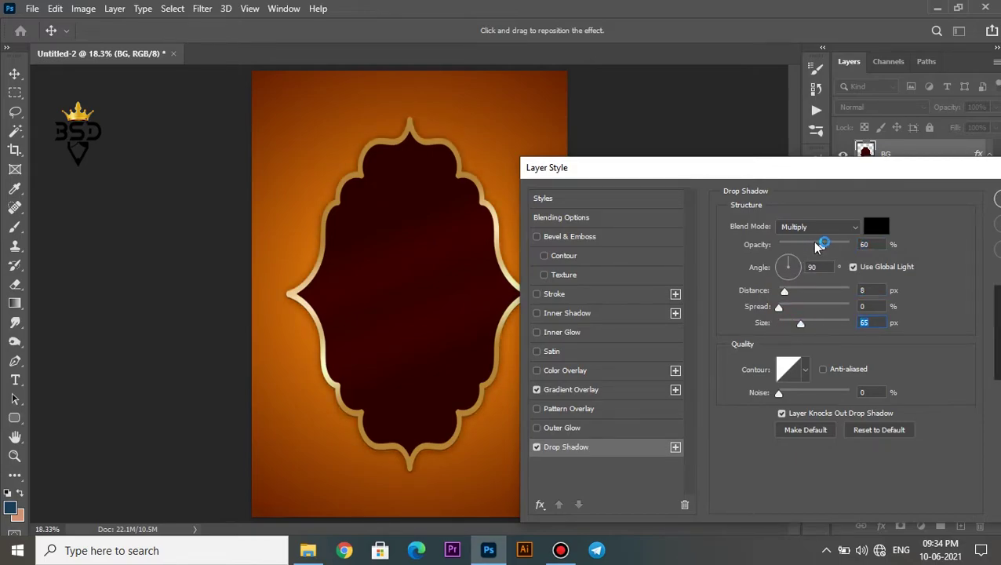
drag(817, 248, 805, 244)
drag(844, 174, 729, 171)
click(916, 197)
- Place the Mondella image centred on the frame, enlarge it to cover the frame, and clip it to the BG layer
scroll(390, 260, down, 1)
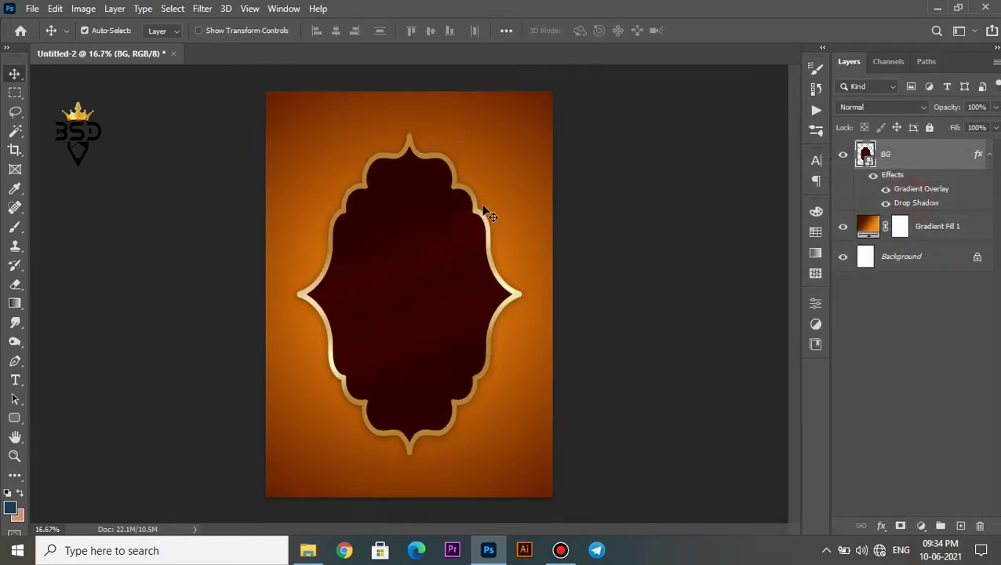
scroll(390, 260, up, 1)
click(307, 550)
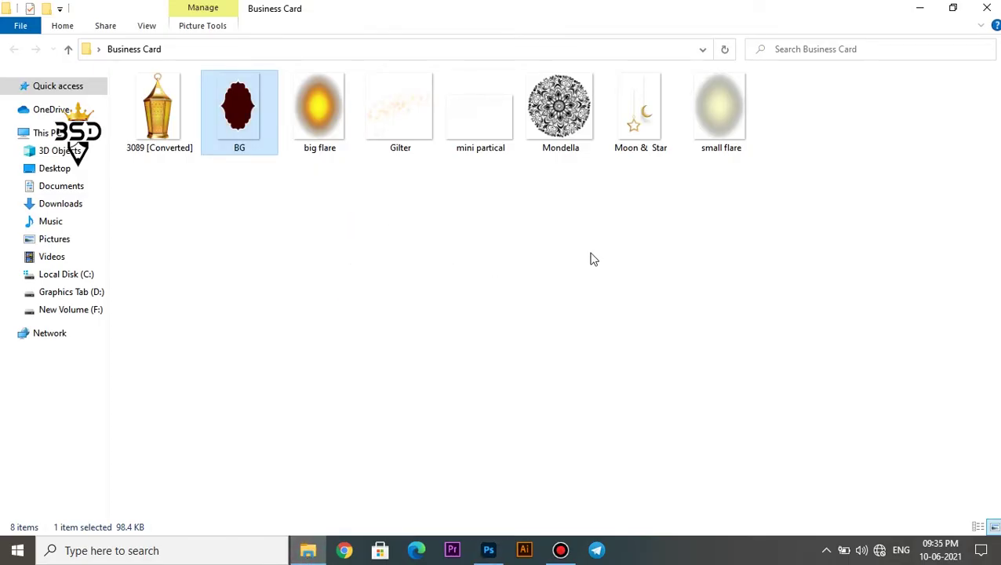
click(537, 141)
drag(558, 116, 418, 354)
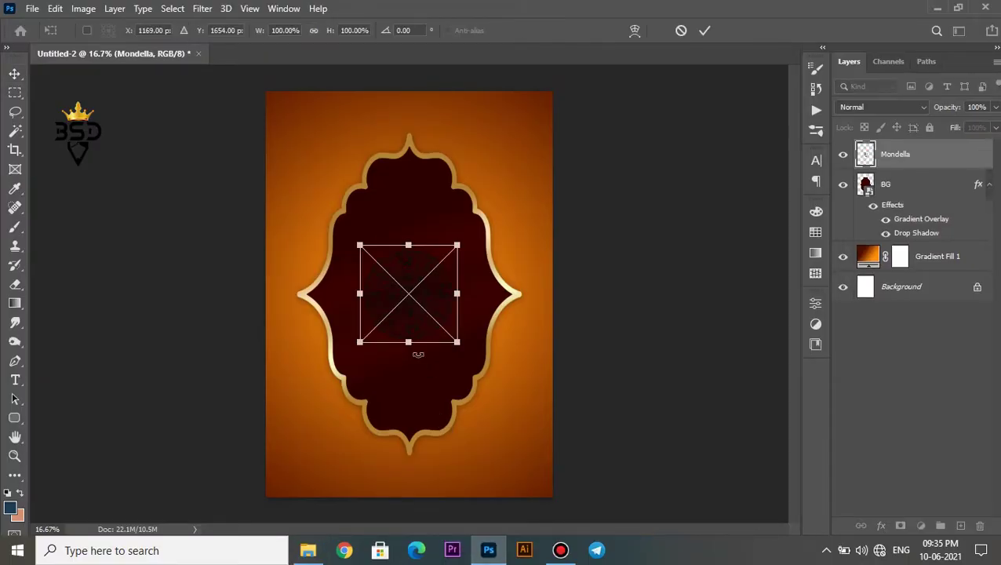
drag(462, 241, 548, 154)
click(704, 30)
right_click(893, 154)
click(770, 345)
- Add a Color Overlay to the Mondella layer in a brighter tone of the orange sampled from the background
click(880, 526)
click(900, 459)
click(760, 224)
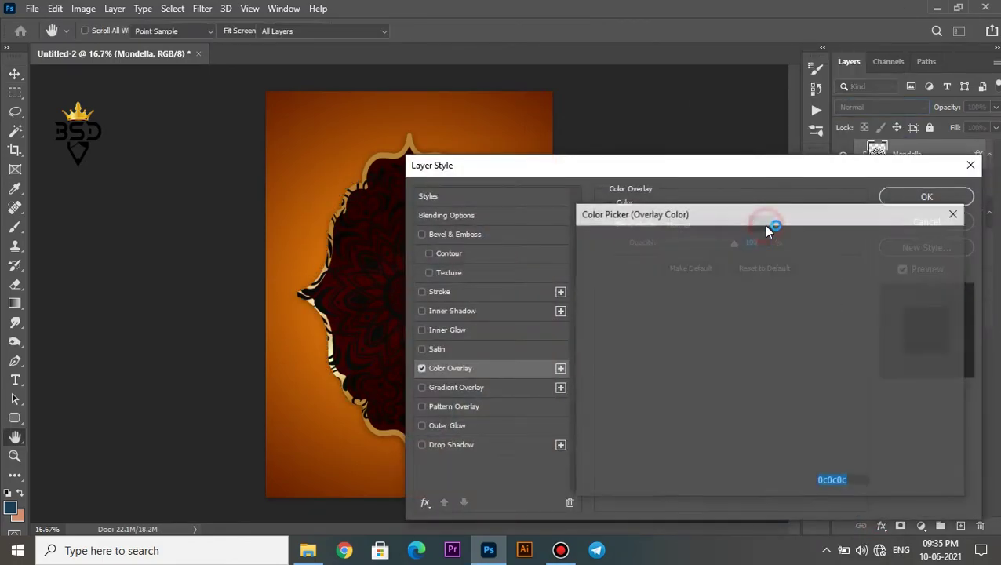
click(308, 259)
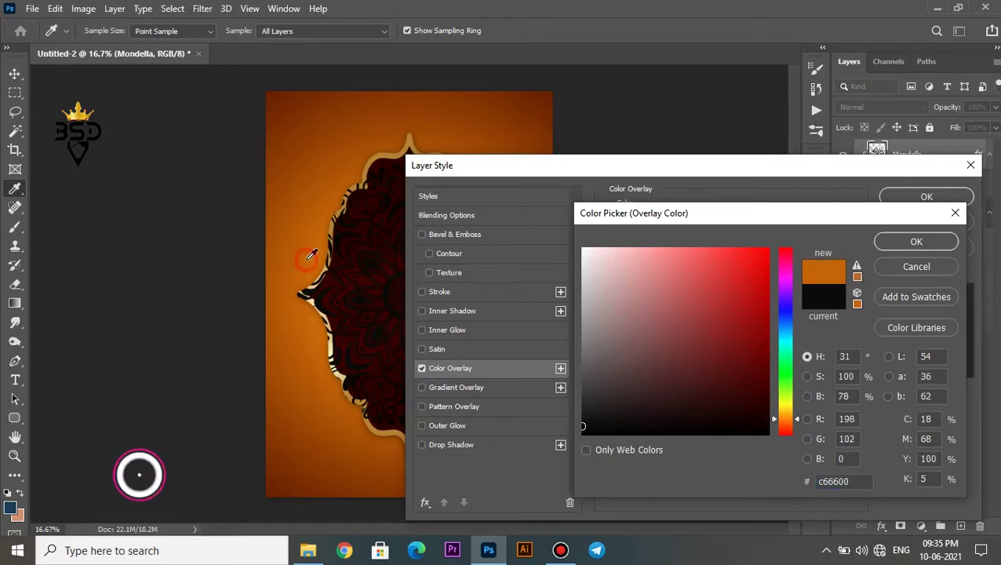
click(721, 255)
click(916, 242)
click(923, 196)
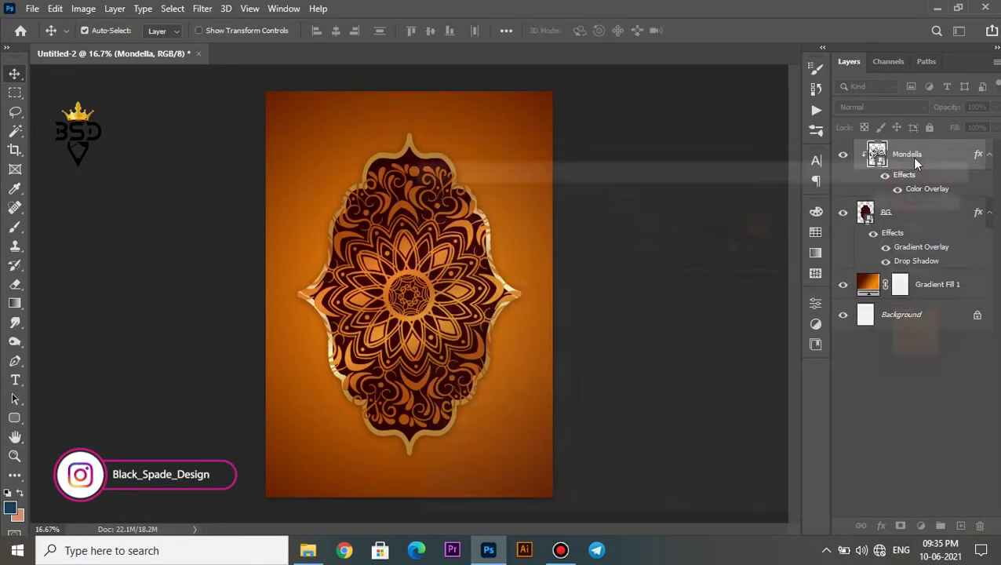
- Convert the Mondella layer to a smart object and set its blend mode to Color Burn
right_click(913, 155)
click(772, 285)
right_click(914, 161)
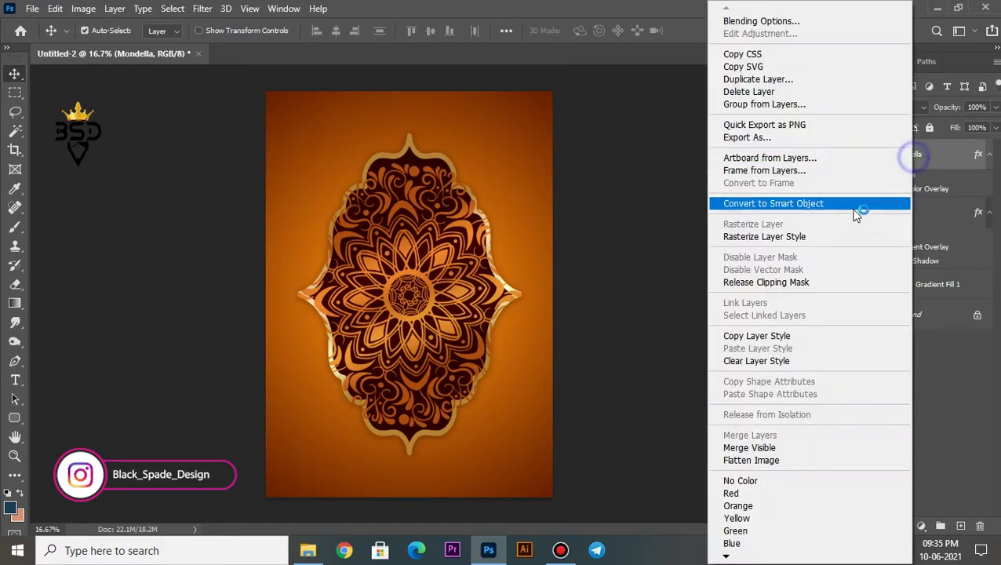
click(781, 202)
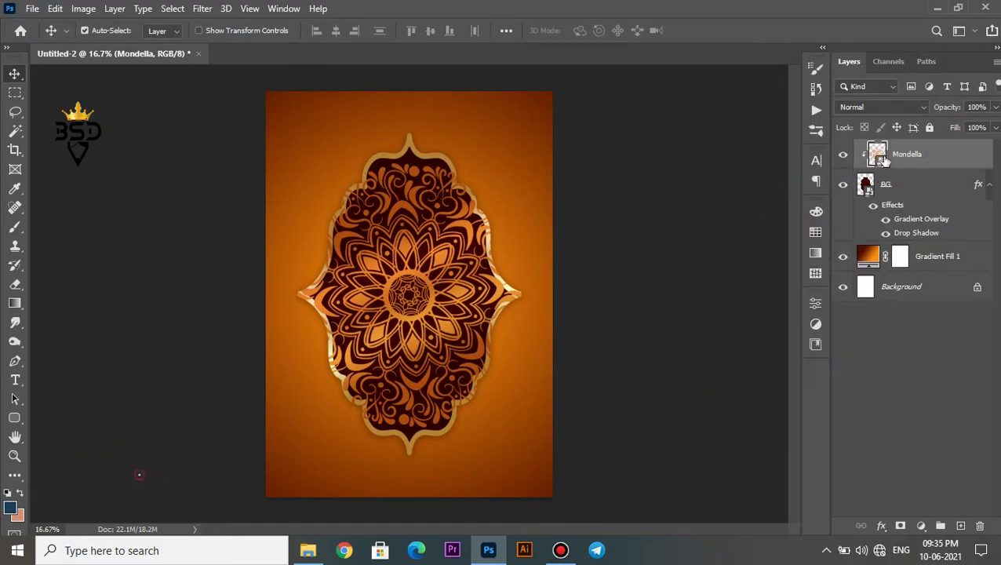
click(885, 111)
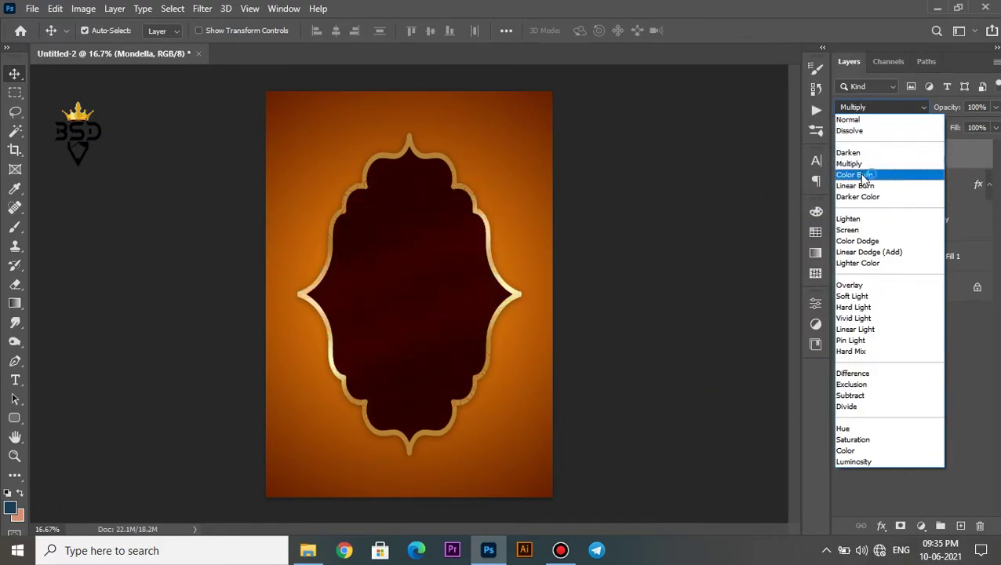
click(860, 176)
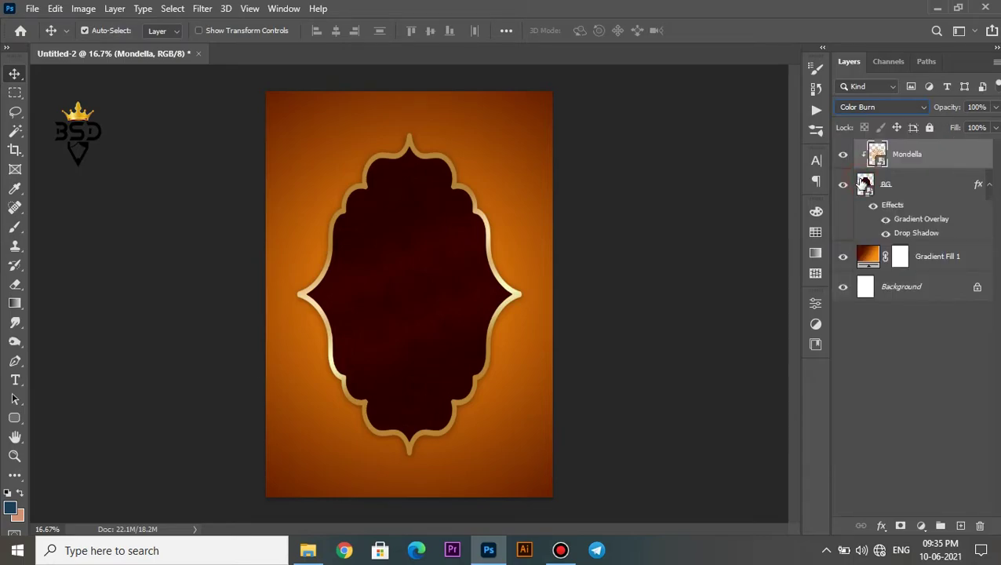
click(394, 288)
scroll(394, 289, up, 8)
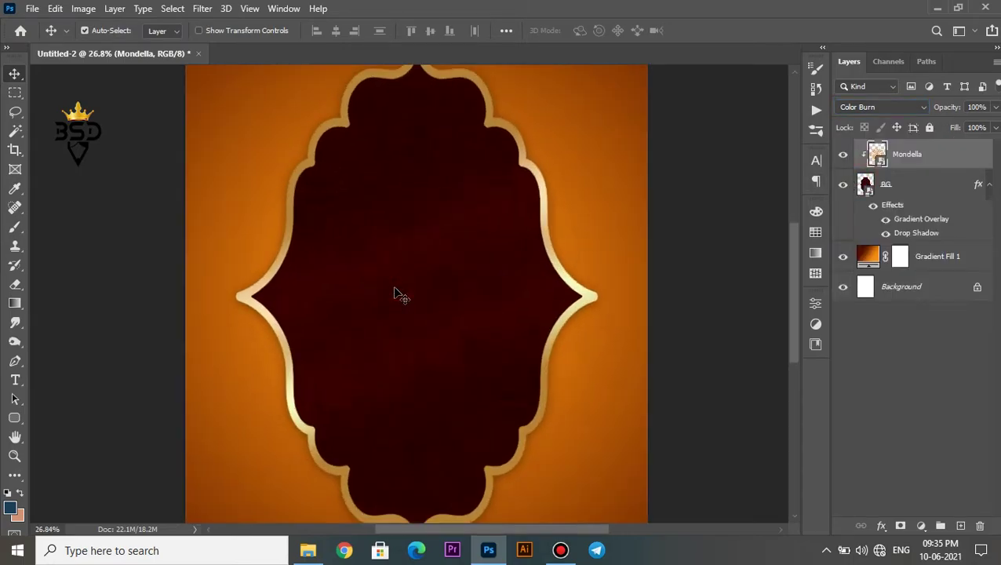
scroll(394, 289, down, 4)
scroll(394, 294, down, 5)
scroll(394, 294, up, 1)
- Place the Moon & Star image at about 115% scale so it hangs from the poster's upper-left edge
click(307, 552)
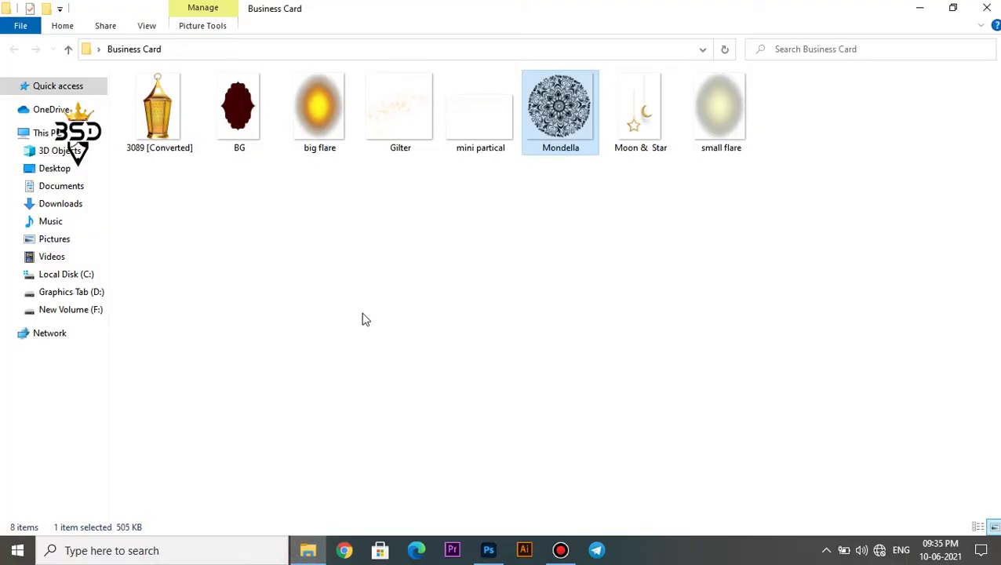
click(633, 128)
drag(639, 130, 351, 174)
scroll(366, 248, up, 4)
drag(402, 261, 478, 359)
drag(507, 361, 369, 142)
drag(439, 298, 443, 273)
click(701, 30)
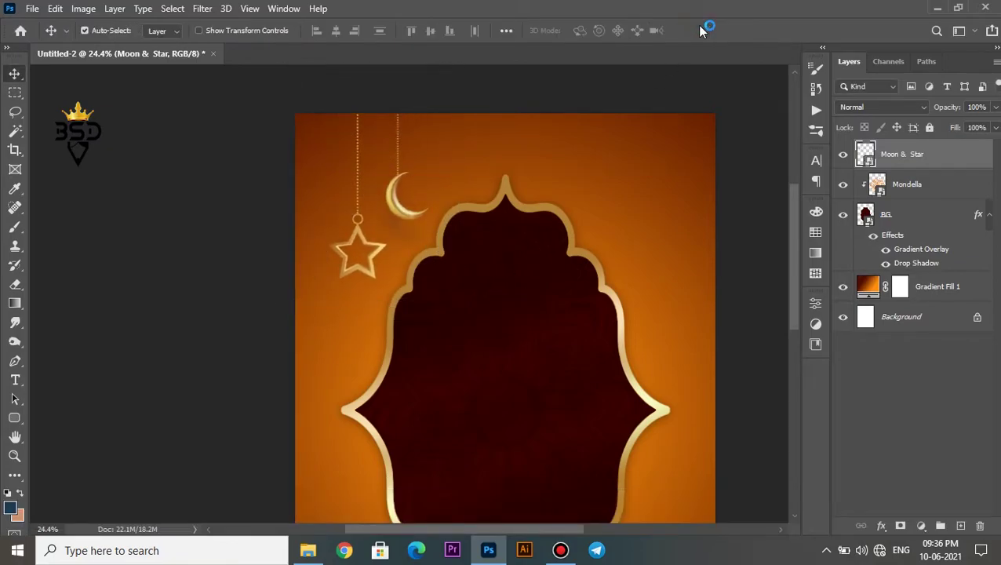
- Darken the Moon & Star layer with a Curves adjustment, moving the black point's input to 20
scroll(381, 208, up, 5)
key(space)
drag(381, 208, 395, 233)
scroll(395, 234, down, 2)
scroll(395, 234, up, 2)
key(ctrl+m)
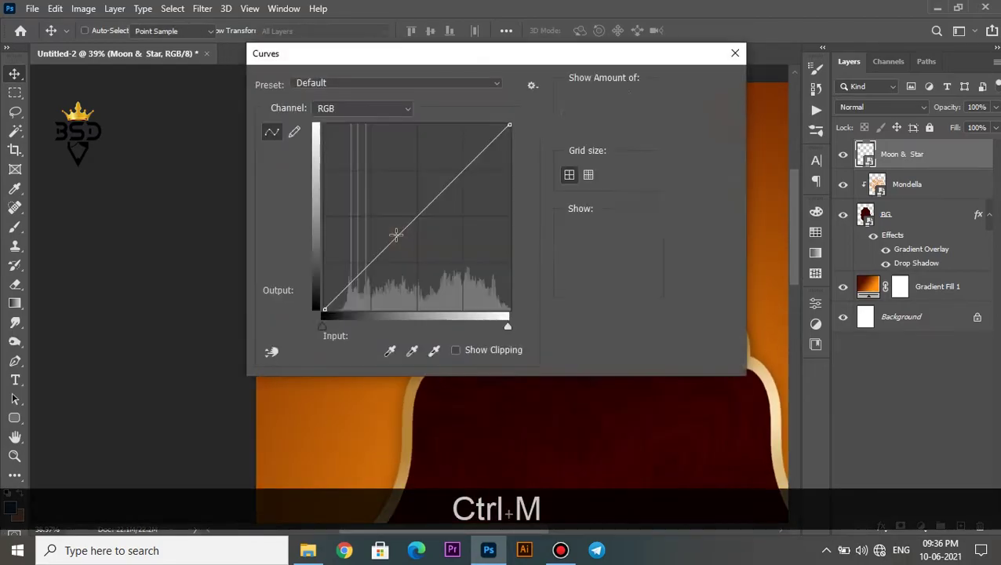
drag(400, 63, 670, 116)
drag(596, 378, 608, 380)
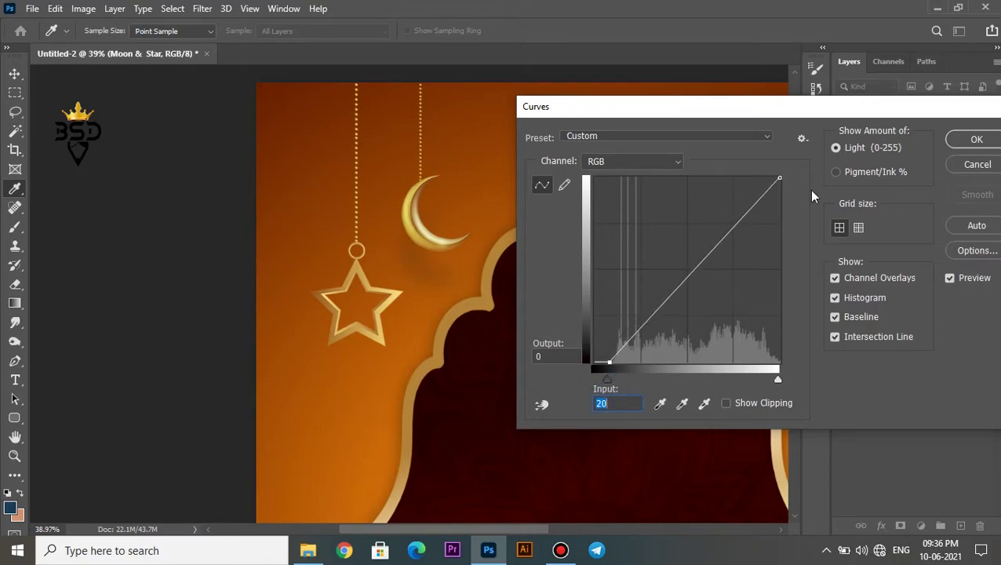
click(974, 139)
- Add a Drop Shadow to the Moon & Star layer with 21% opacity, 20 px distance and 24 px size
click(879, 525)
click(893, 516)
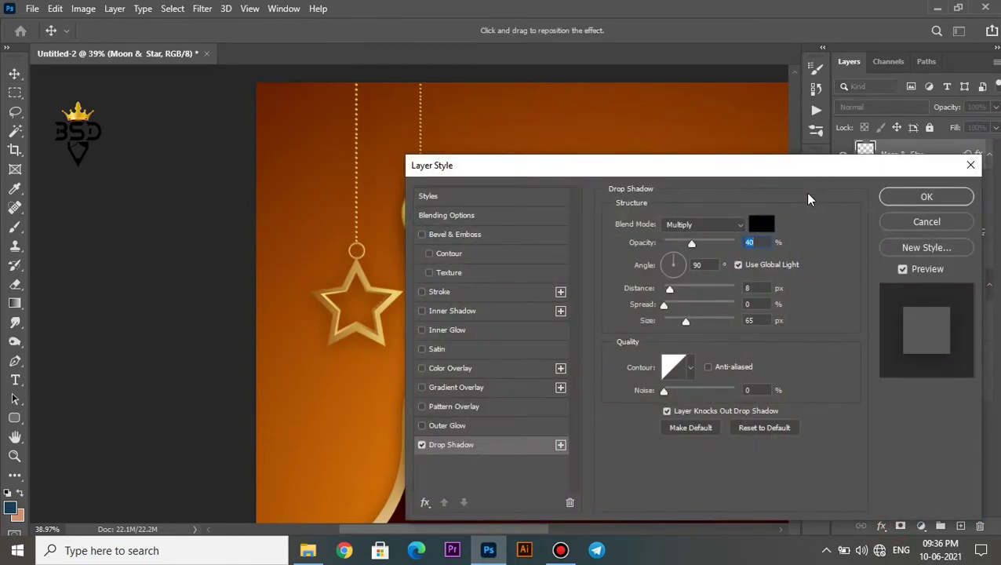
drag(619, 163, 650, 178)
drag(737, 311, 711, 339)
drag(725, 256, 715, 260)
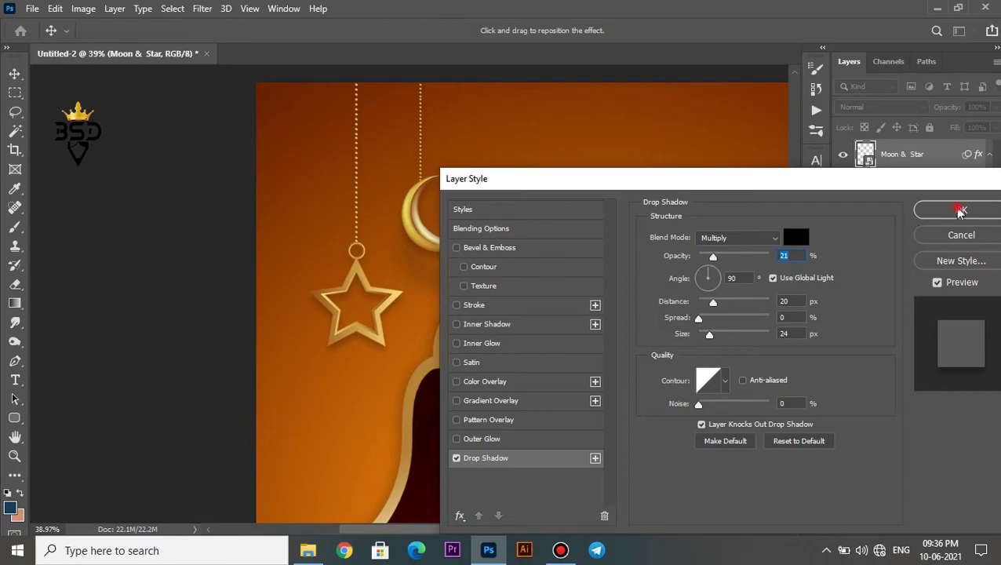
click(937, 208)
- Collapse the Moon & Star layer's effects and duplicate the ornament to the poster's upper-right side
key(ctrl+0)
scroll(350, 145, up, 4)
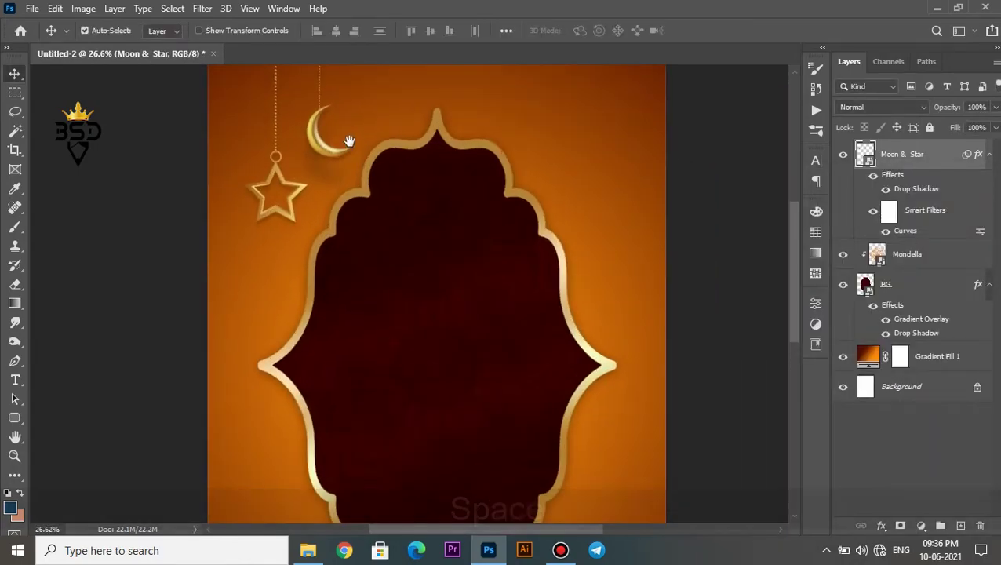
key(space)
drag(350, 144, 399, 255)
click(988, 155)
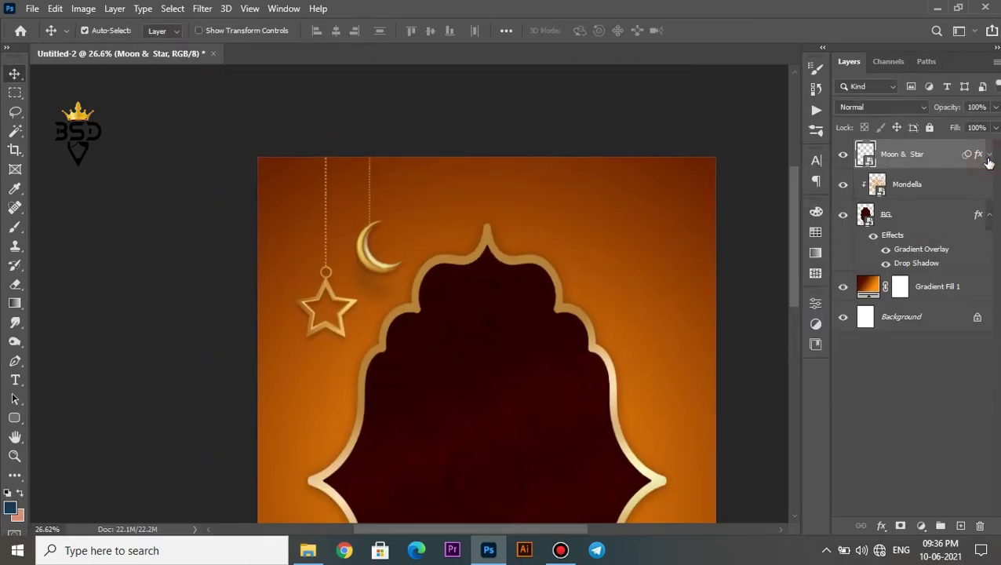
drag(369, 258, 636, 240)
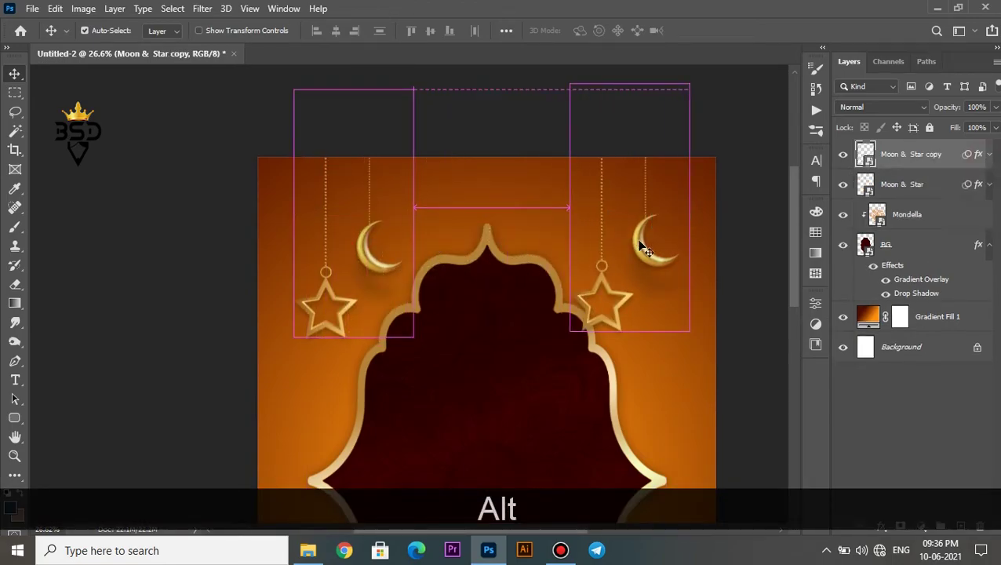
- Flip the copied Moon & Star ornament horizontally and shift it slightly inward to mirror the upper-left ornament
key(ctrl+t)
click(538, 227)
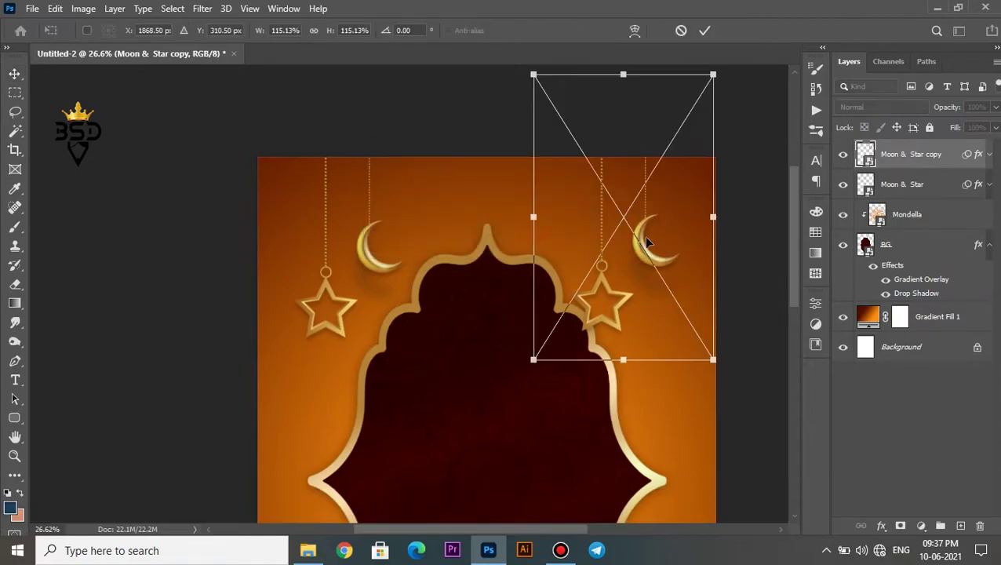
right_click(644, 236)
click(690, 464)
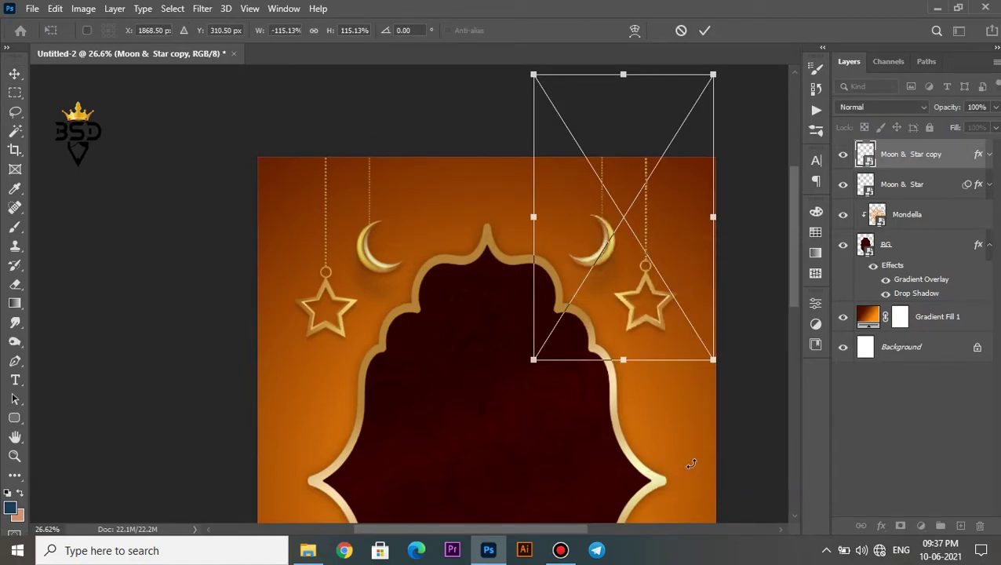
key(Return)
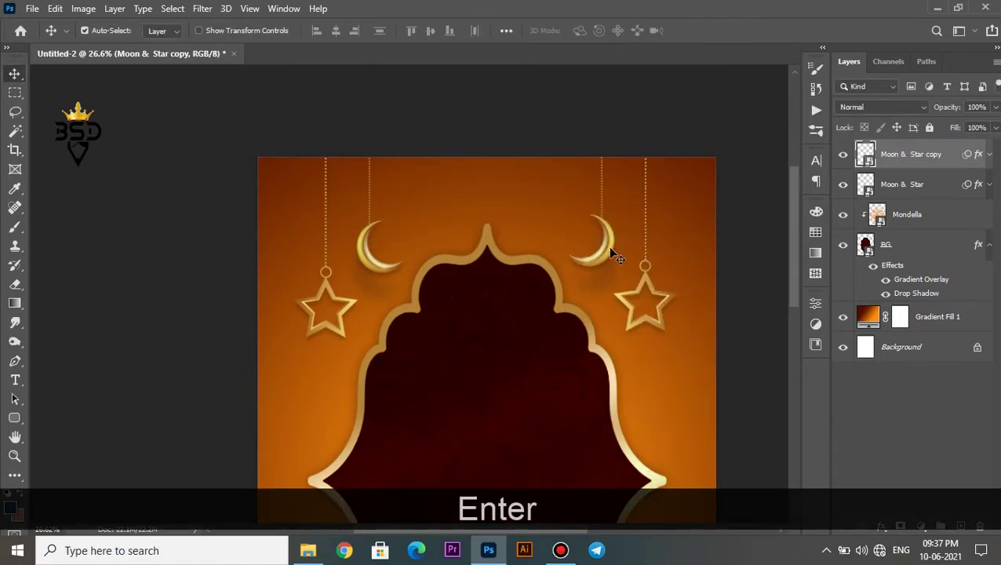
drag(612, 252, 605, 250)
scroll(514, 95, down, 2)
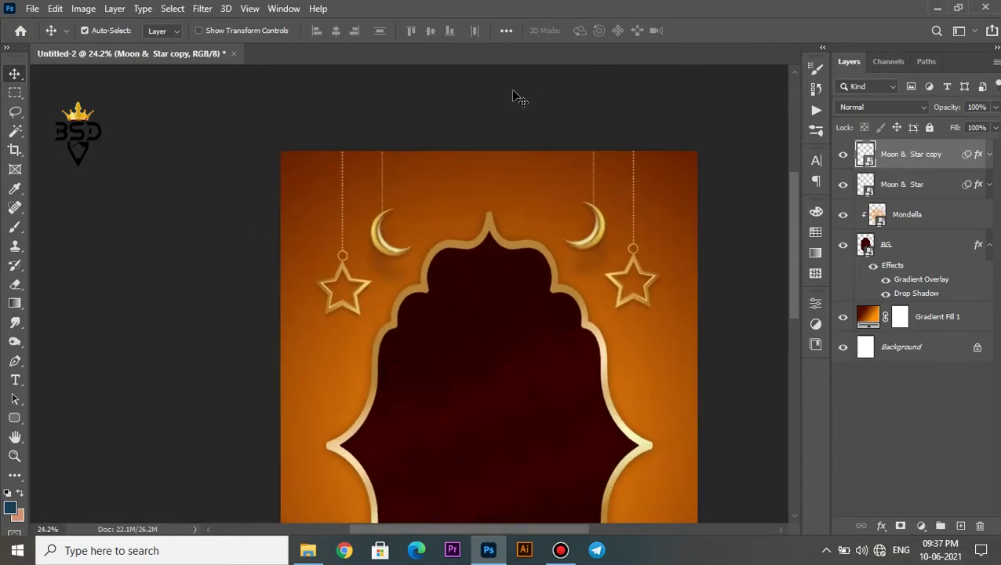
key(ctrl+h)
click(519, 251)
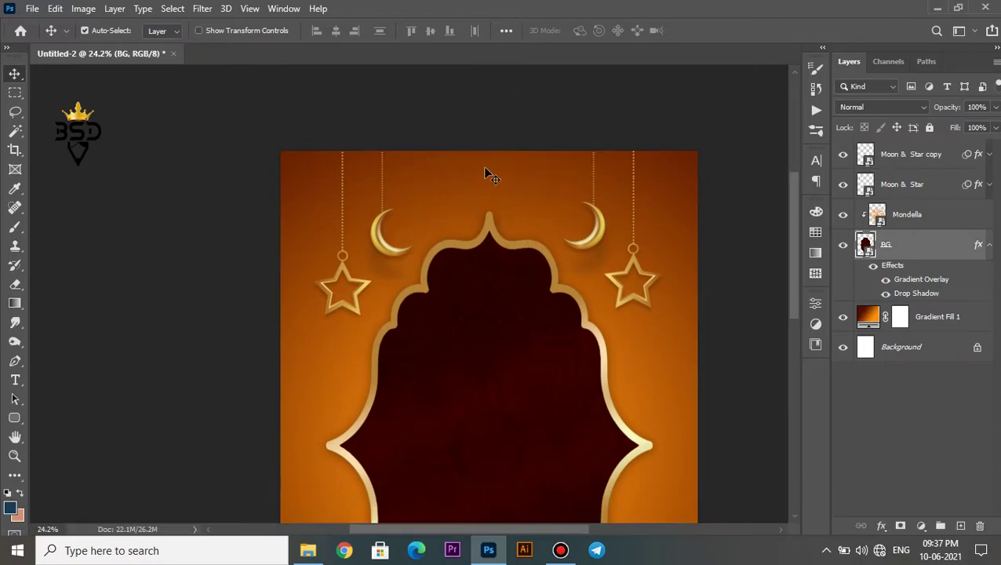
scroll(493, 250, down, 2)
scroll(496, 259, up, 2)
key(space)
drag(550, 332, 543, 284)
scroll(550, 290, down, 2)
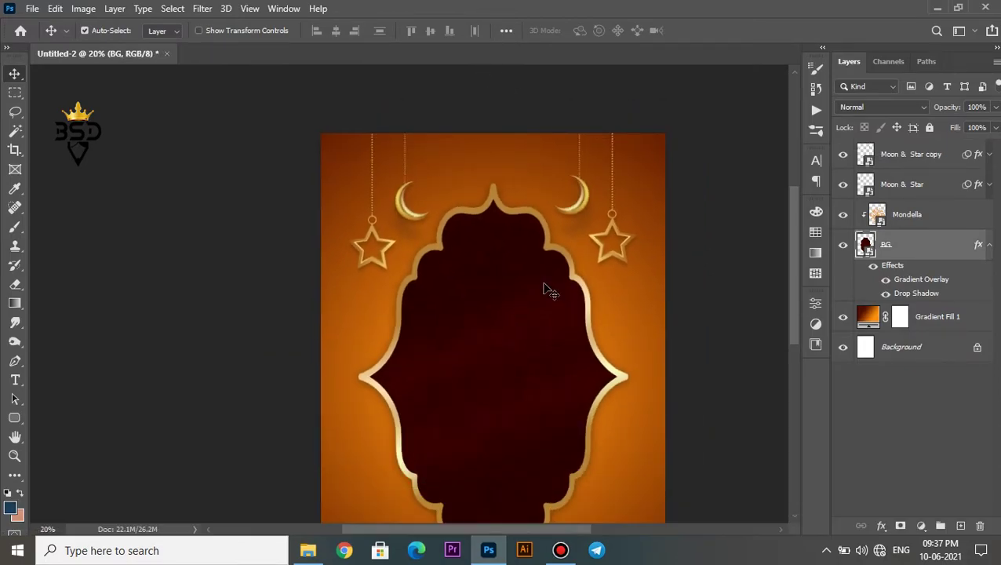
scroll(543, 285, down, 1)
- Place the mini partical image at about 495% scale so its sparkles spread across the poster's upper part
click(308, 551)
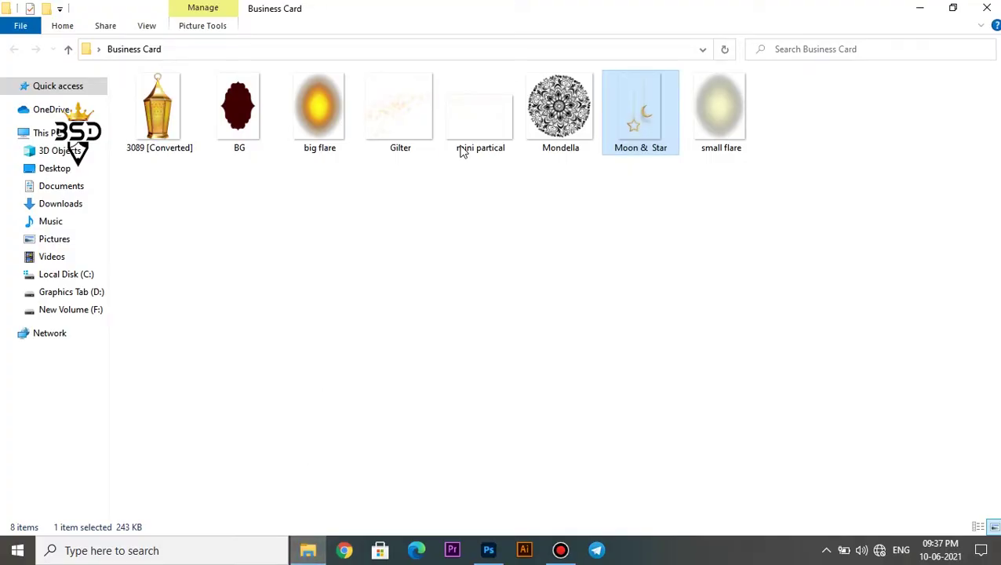
click(463, 137)
drag(483, 141, 461, 165)
drag(460, 259, 576, 173)
drag(453, 224, 454, 116)
drag(584, 296, 674, 357)
drag(455, 112, 452, 145)
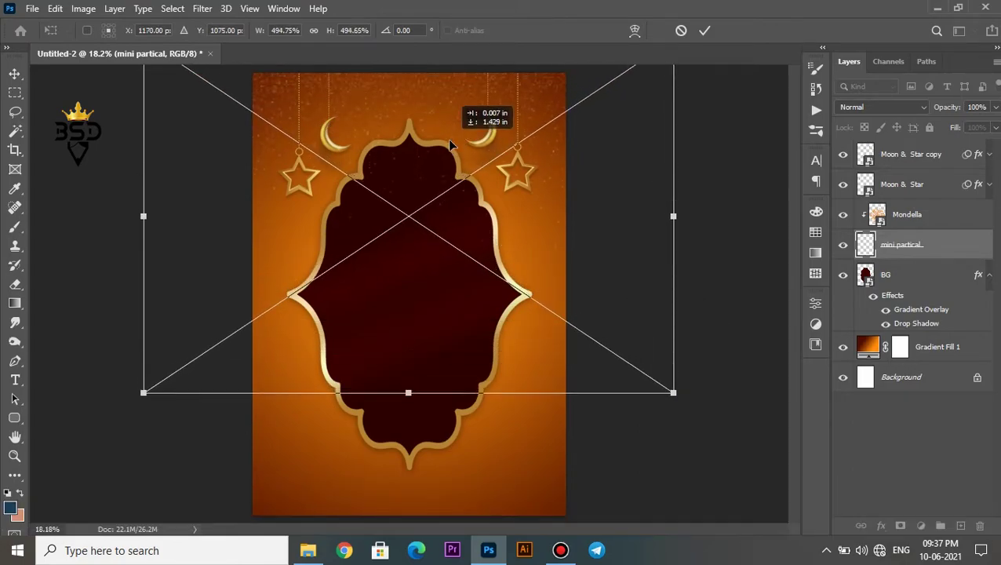
click(703, 31)
- Move the mini partical layer beneath the BG frame layer and clip the Mondella layer to the BG layer again
drag(890, 261, 894, 317)
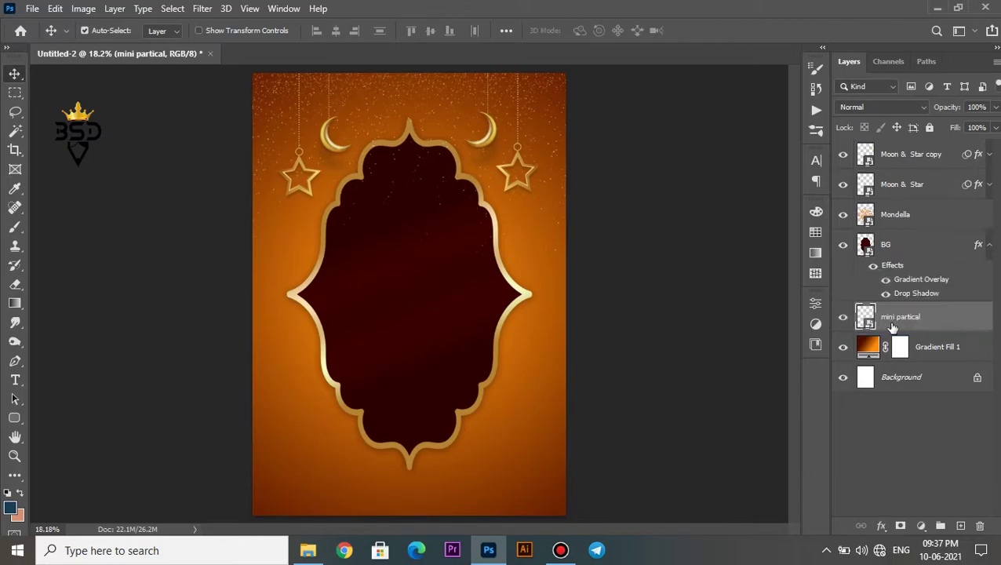
click(898, 214)
right_click(896, 213)
click(800, 342)
scroll(475, 248, up, 2)
key(space)
drag(420, 219, 423, 265)
scroll(423, 265, down, 2)
scroll(424, 174, down, 1)
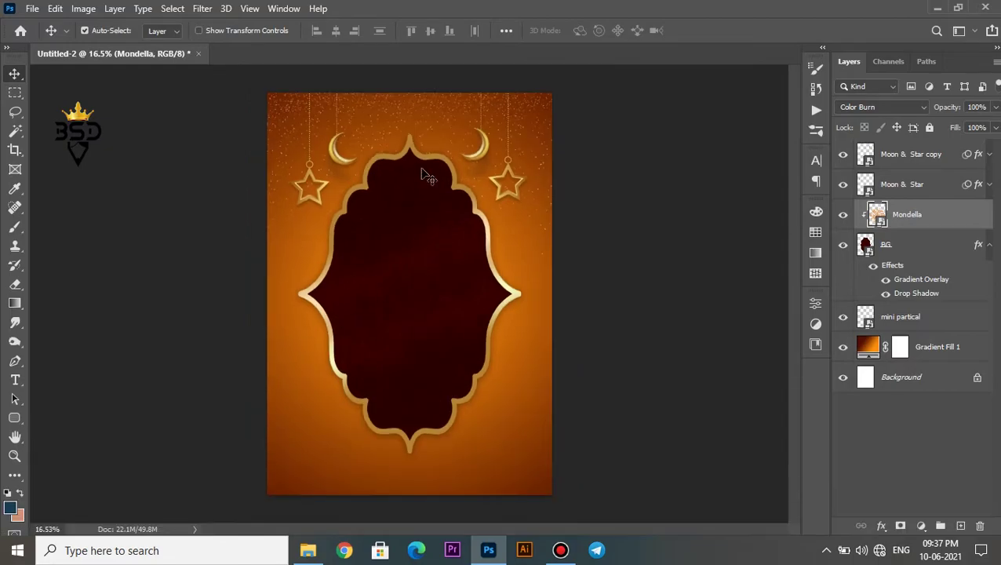
- Place the 3089 [Converted] lantern image at about 216% scale in the upper middle of the dark frame
click(308, 550)
drag(176, 105, 458, 218)
drag(421, 320, 424, 290)
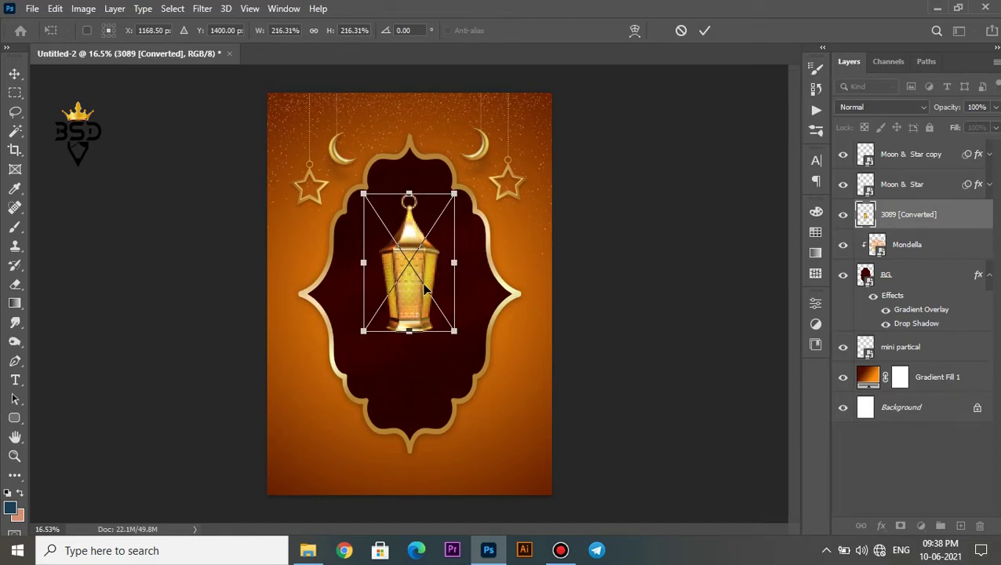
key(Return)
scroll(424, 285, up, 3)
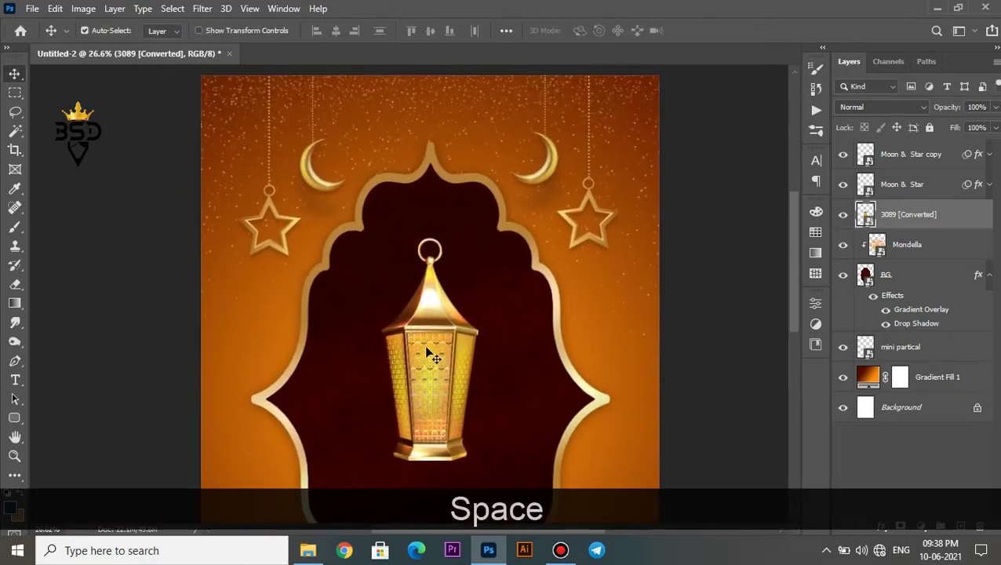
- Open the Moon & Star image as a separate document from the Business Card folder
click(308, 553)
drag(628, 161, 592, 56)
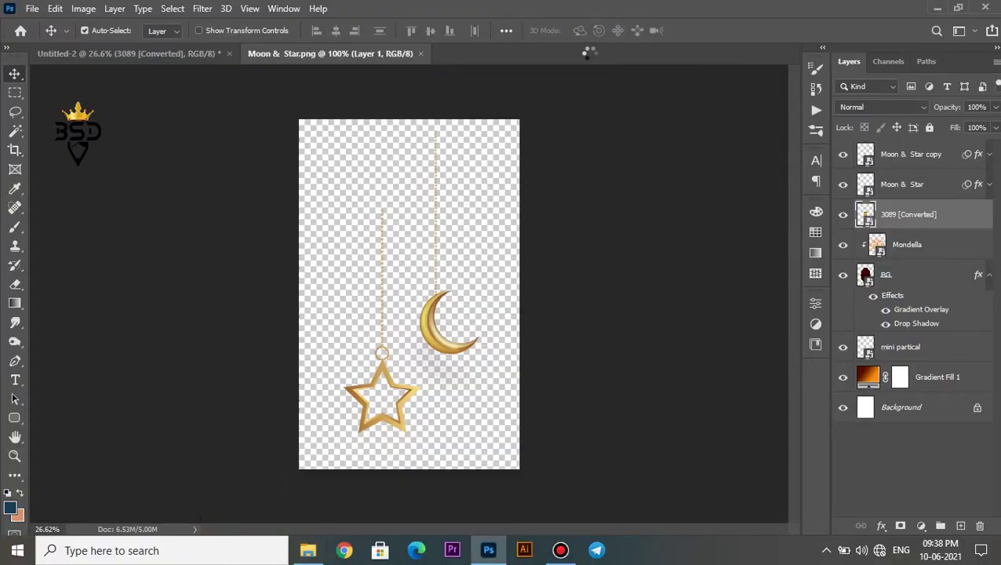
scroll(442, 222, up, 3)
drag(443, 224, 460, 305)
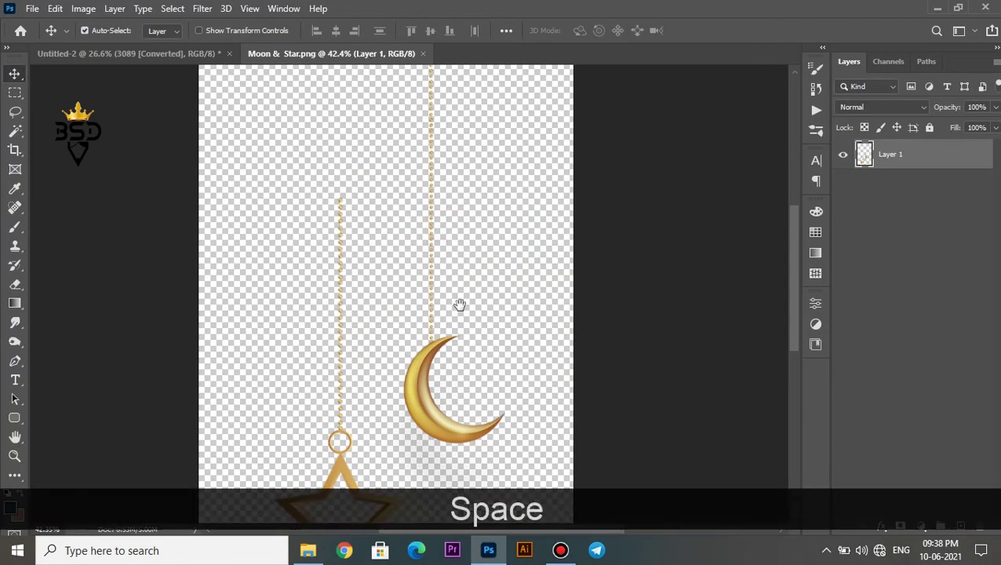
- Select the moon's hanging chain with a rectangular marquee and put it on a new layer
click(22, 91)
drag(396, 133, 488, 426)
click(485, 408)
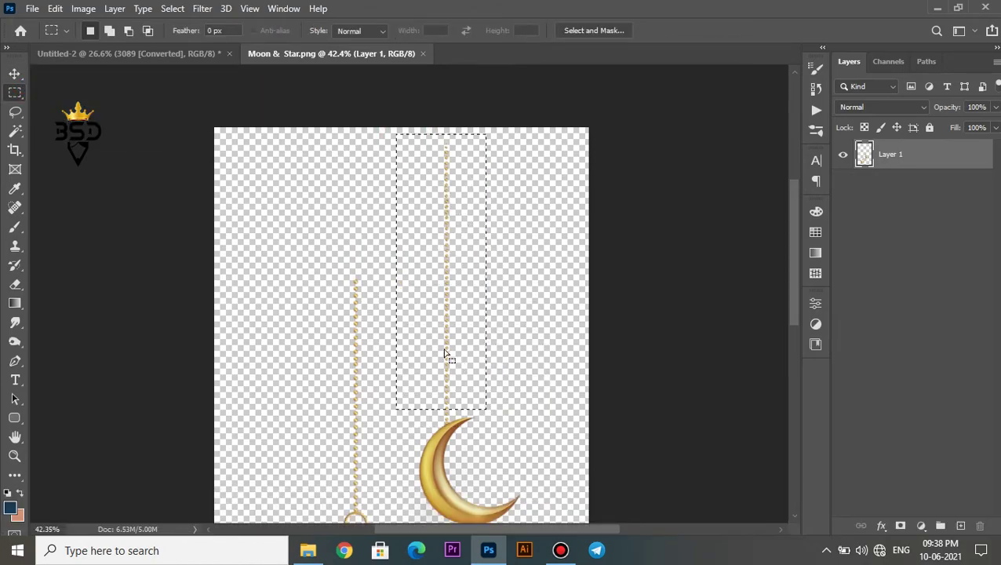
right_click(444, 354)
click(479, 182)
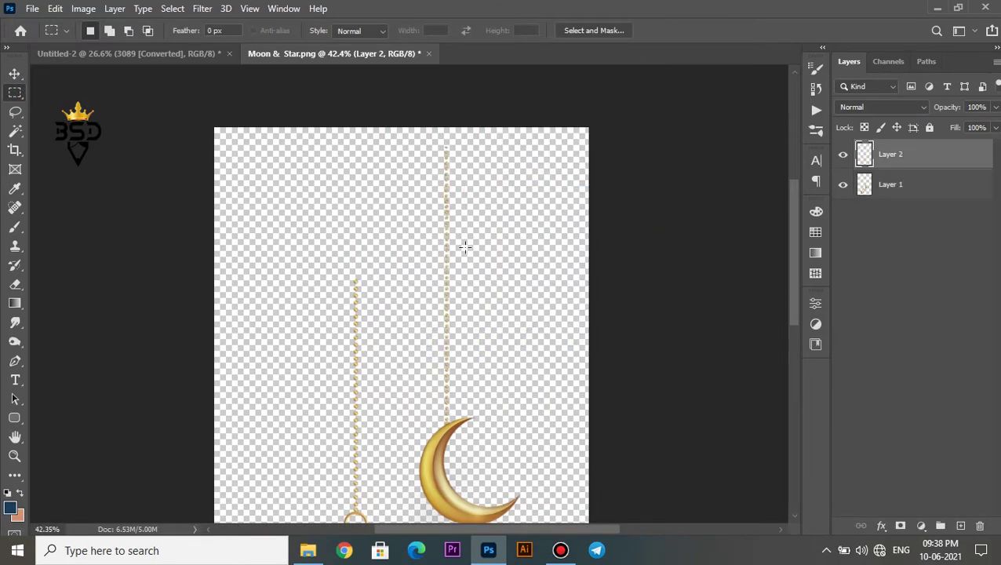
- Bring the chain into the Untitled-2 poster document and position it above the lantern's ring
key(v)
drag(447, 256, 210, 64)
drag(428, 151, 422, 138)
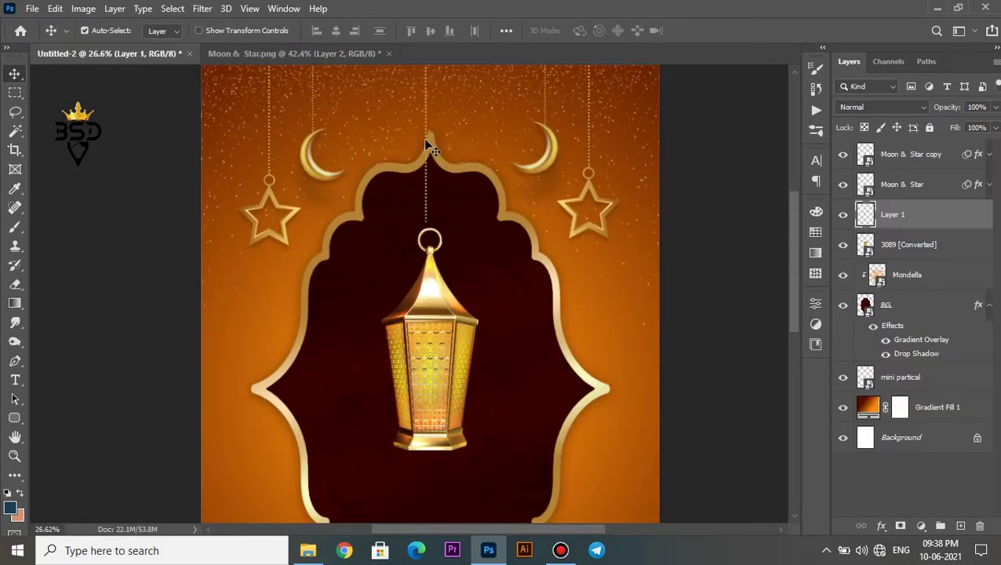
- Scale the chain to about 110% so its lower end reaches into the lantern's ring
key(ctrl+0)
key(ctrl+t)
scroll(420, 169, up, 8)
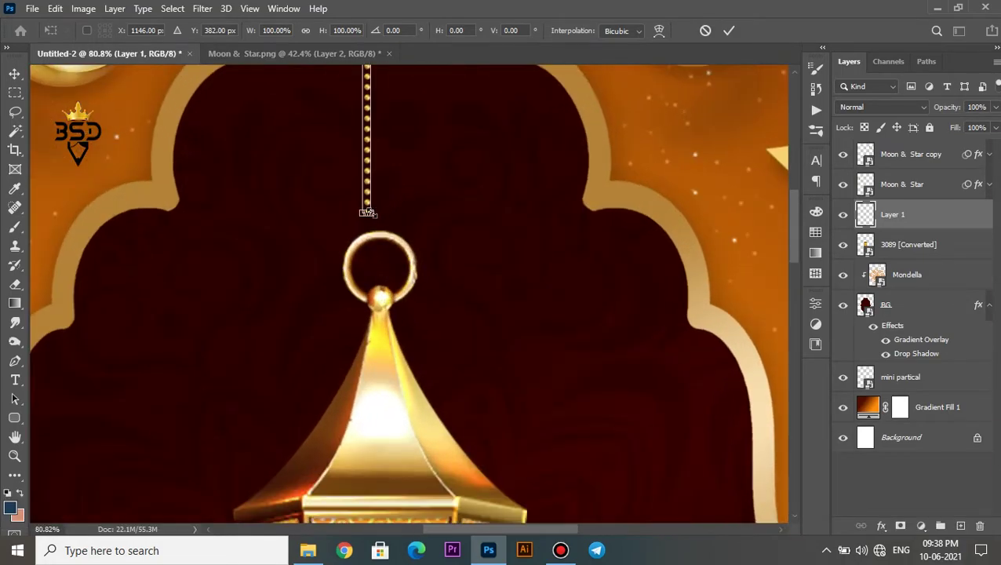
drag(380, 223, 381, 225)
drag(387, 236, 400, 262)
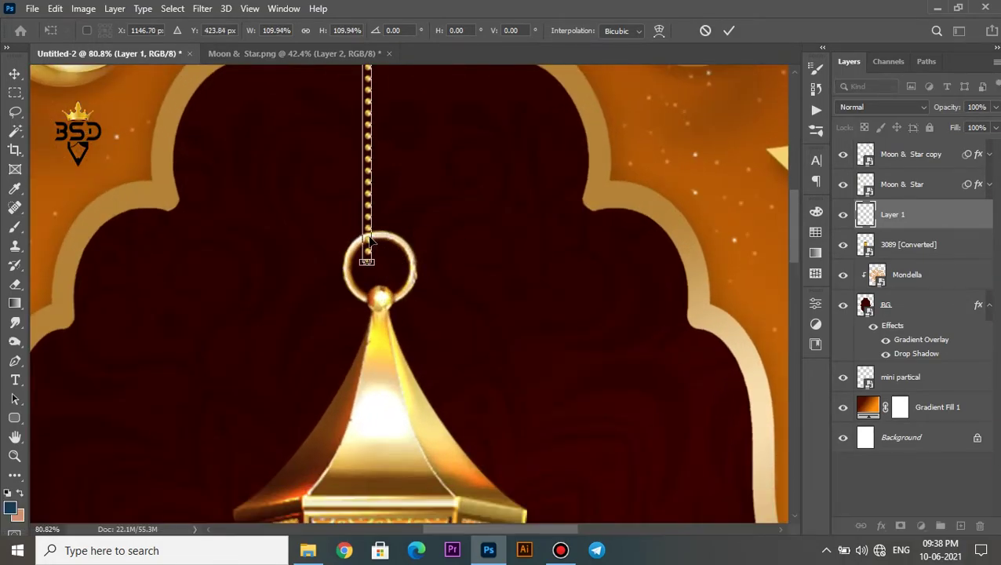
key(Return)
- Align the chain with the centre of the lantern's ring and move its layer beneath the lantern layer
scroll(365, 245, up, 3)
drag(363, 246, 384, 201)
drag(889, 235, 891, 249)
scroll(496, 261, down, 10)
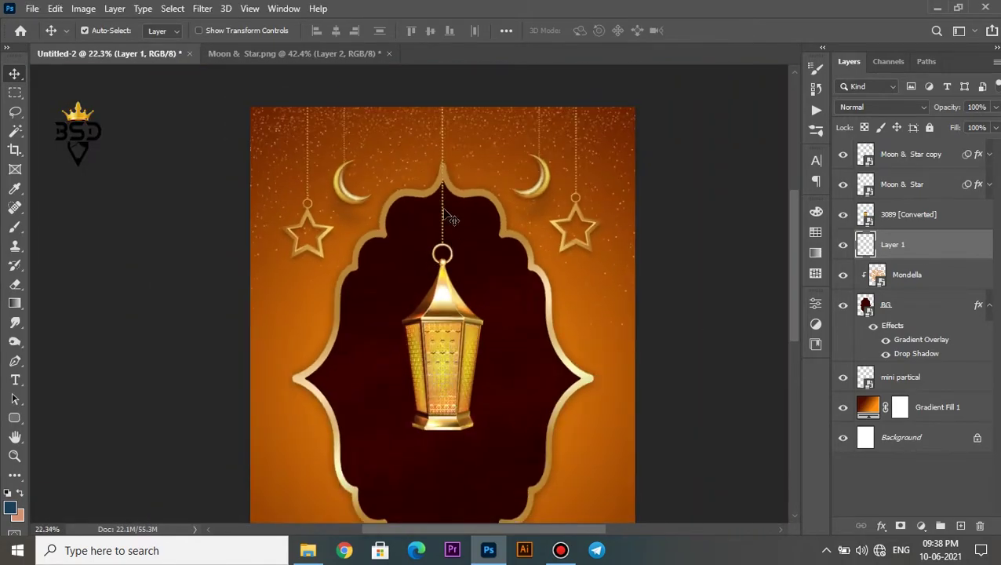
- Bring in the big flare and small flare images together, enlarging the big flare around the lantern's body
scroll(453, 220, up, 2)
click(308, 550)
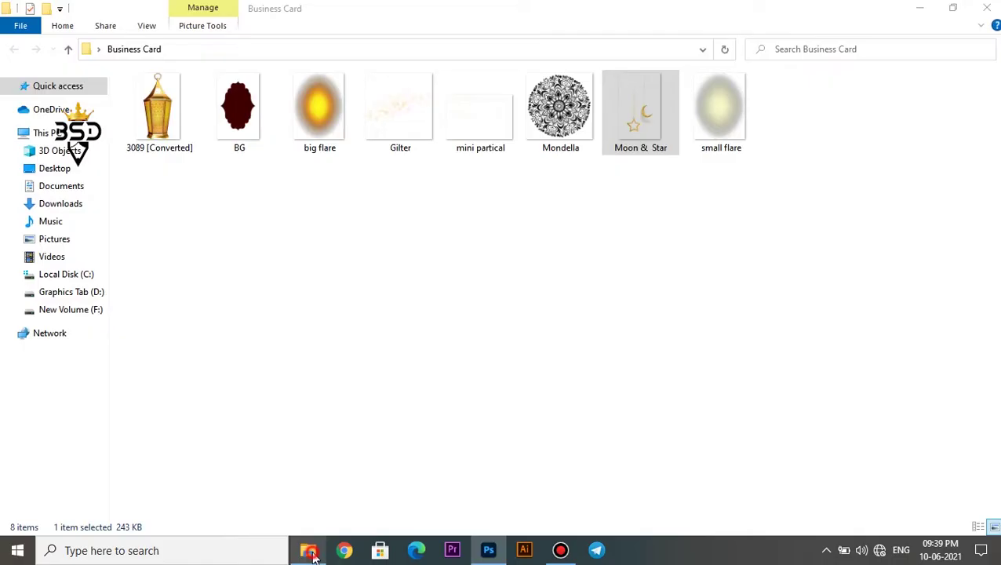
click(317, 141)
ctrl+click(741, 149)
drag(336, 133, 412, 320)
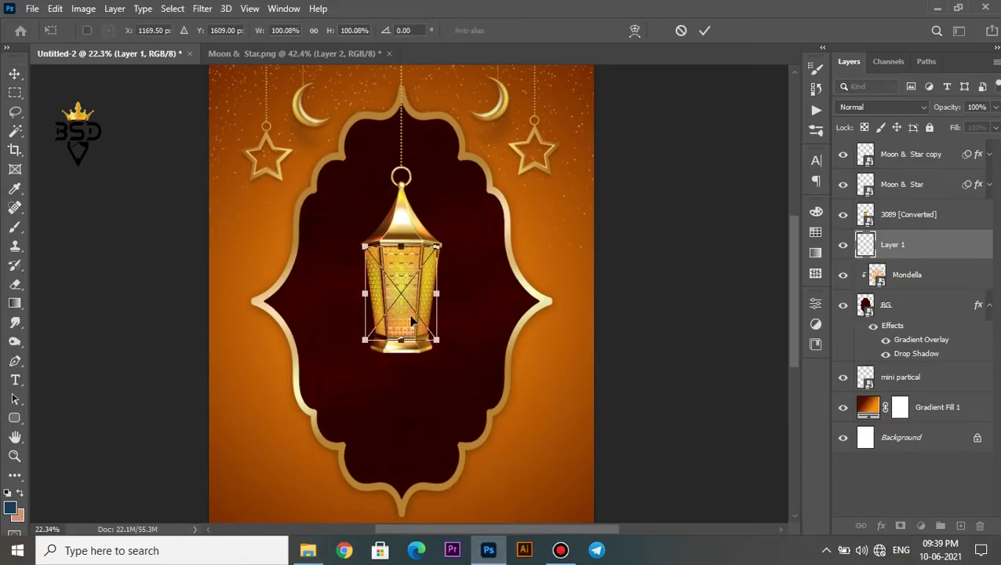
scroll(412, 320, up, 1)
drag(442, 232, 491, 174)
click(705, 30)
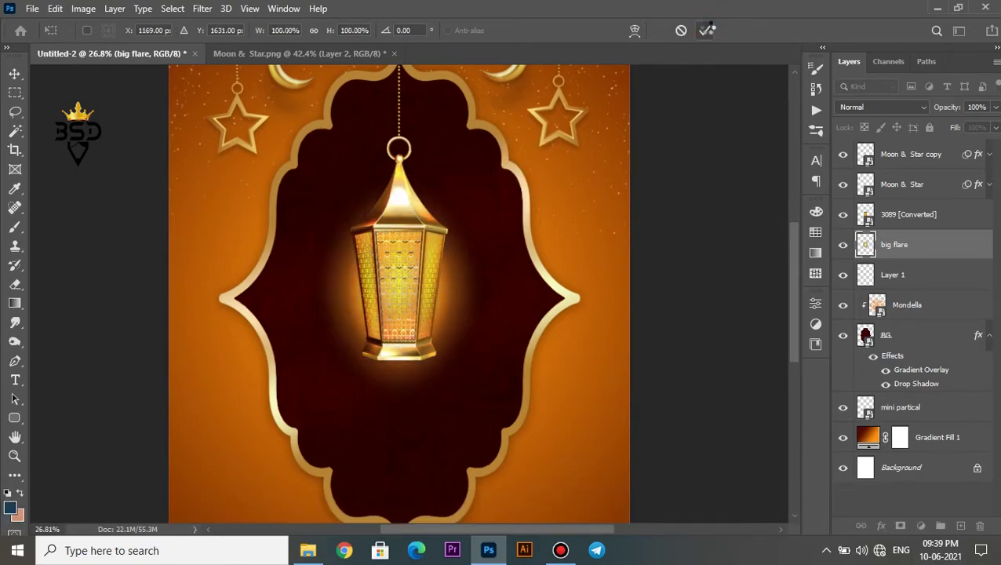
- Scale the small flare to about 269% around its centre over the lantern's body and place it
key(ctrl+t)
drag(413, 272, 442, 223)
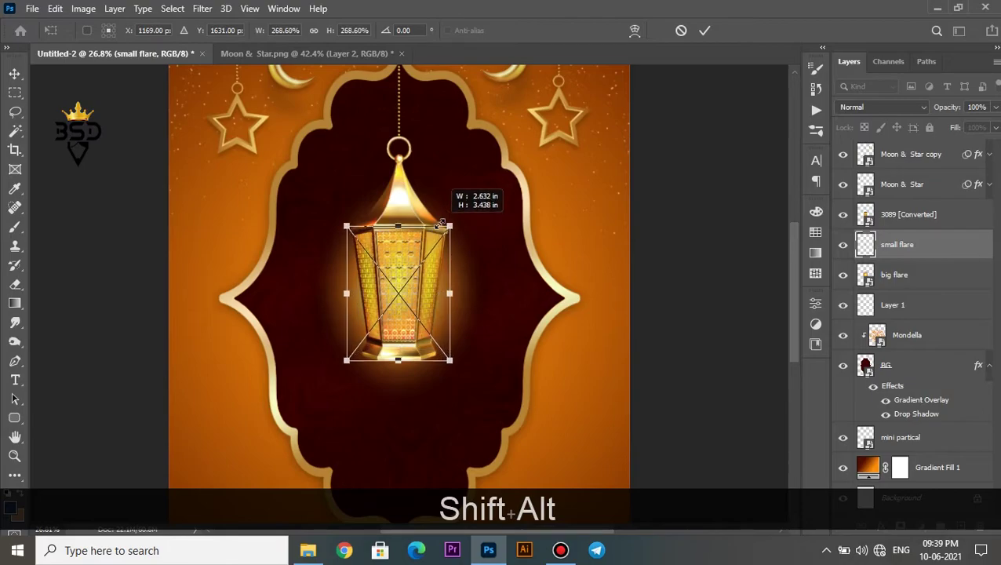
click(705, 31)
- Move the small flare and big flare layers together above the lantern layer
click(895, 276)
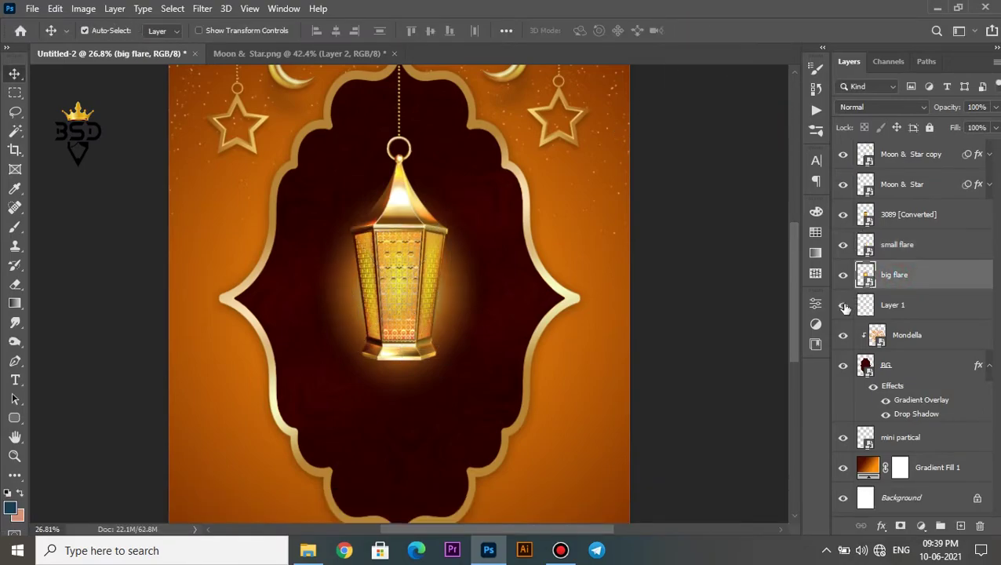
click(843, 214)
click(843, 214)
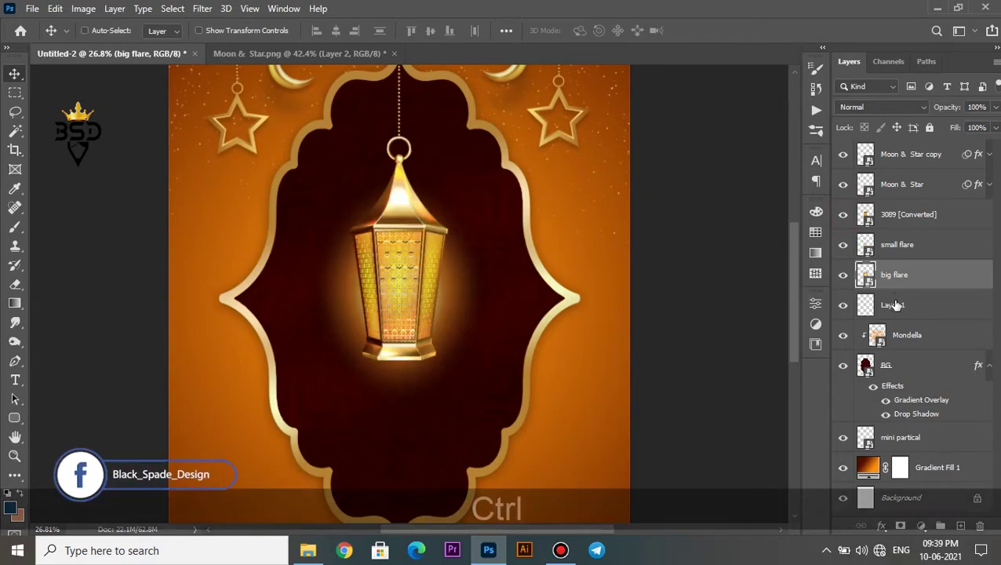
ctrl+click(896, 304)
click(892, 245)
ctrl+click(896, 269)
drag(898, 258, 893, 210)
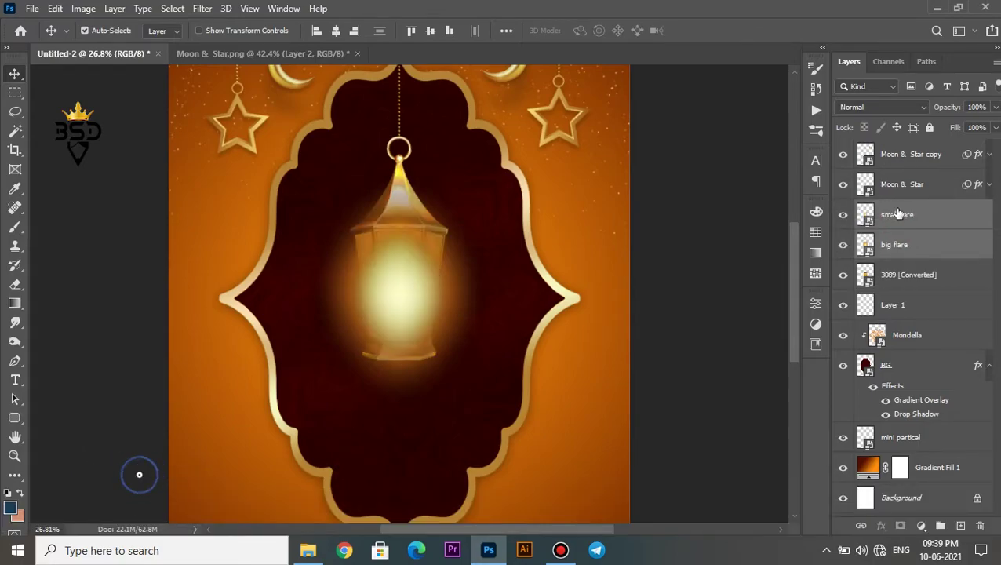
- Hide the small flare layer temporarily and set the big flare layer's blend mode to Soft Light
click(897, 213)
click(842, 215)
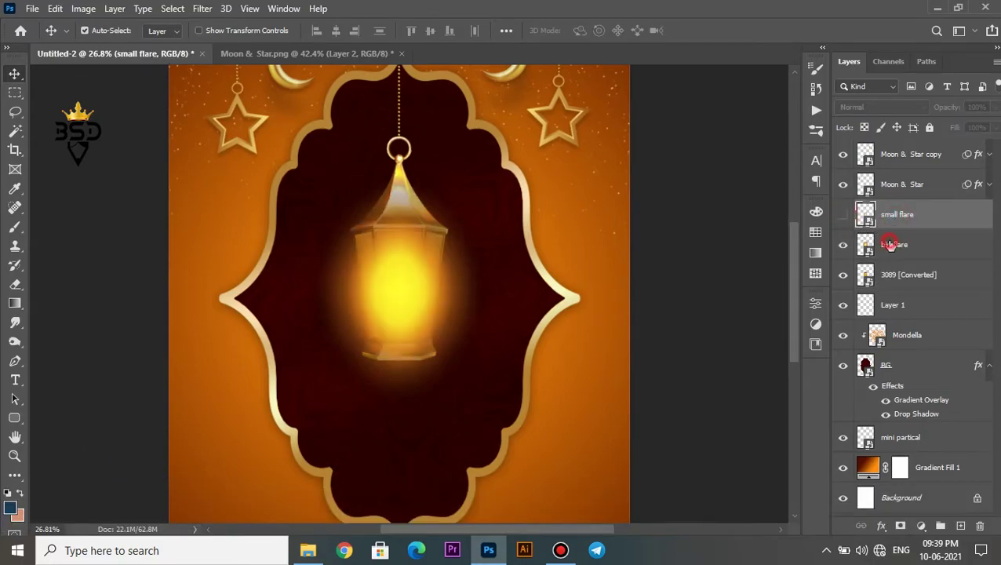
click(890, 245)
click(878, 106)
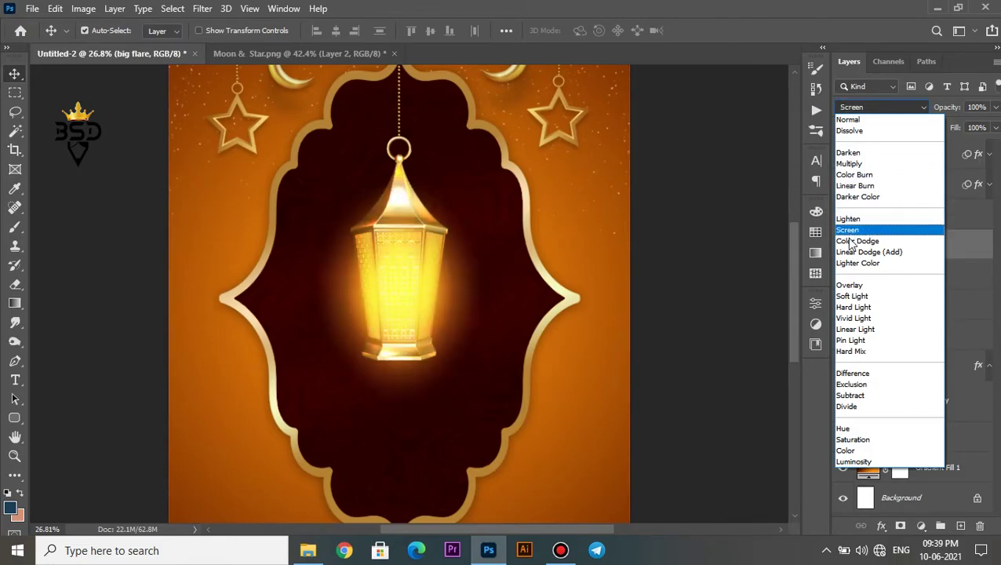
click(844, 296)
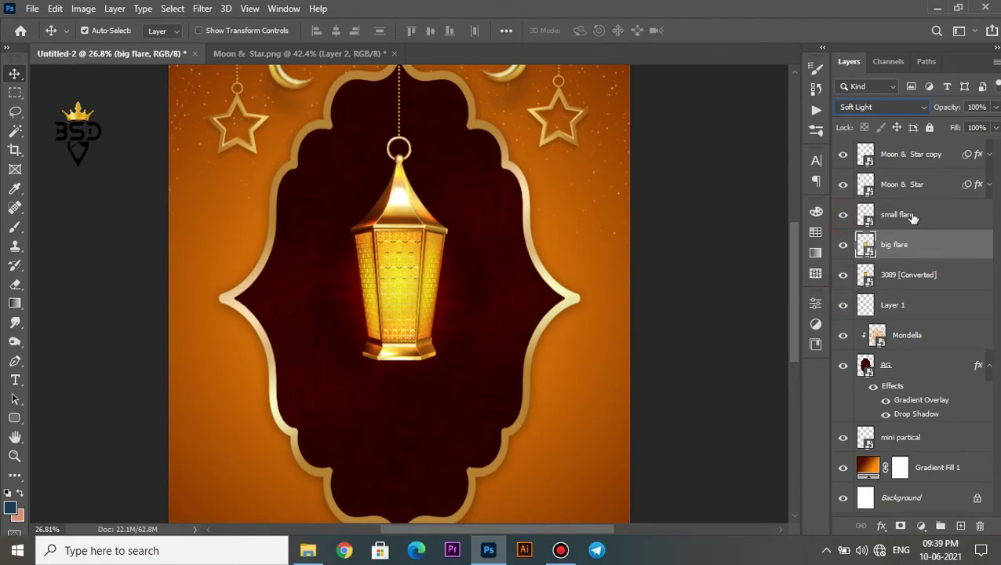
- Set the small flare layer's blend mode to Hard Light
click(912, 215)
click(896, 107)
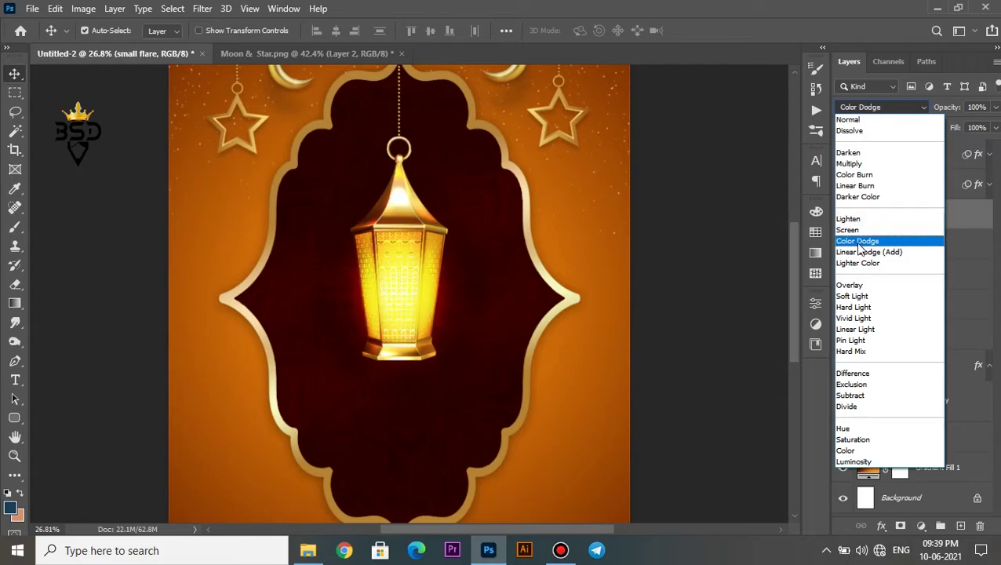
click(853, 308)
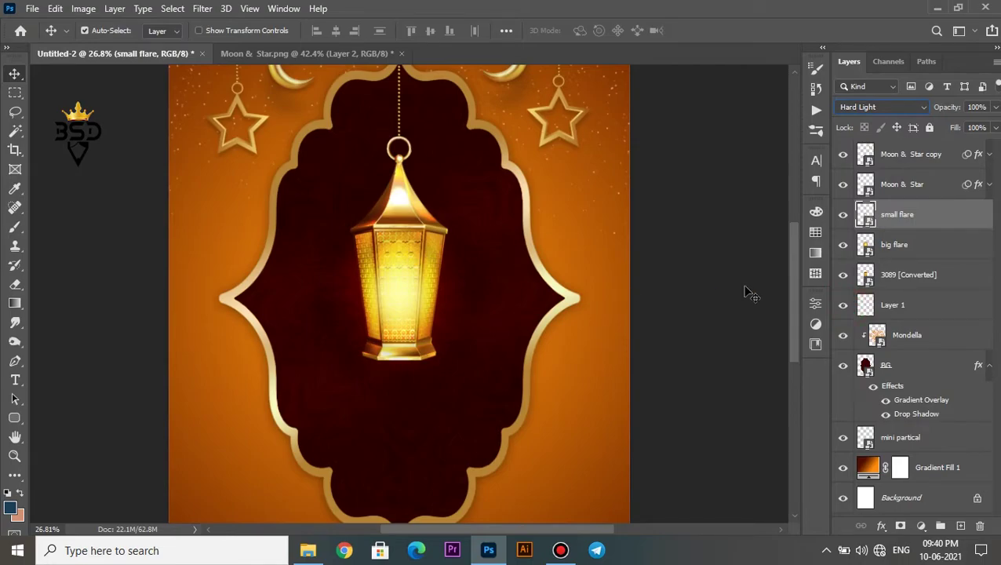
scroll(384, 320, down, 2)
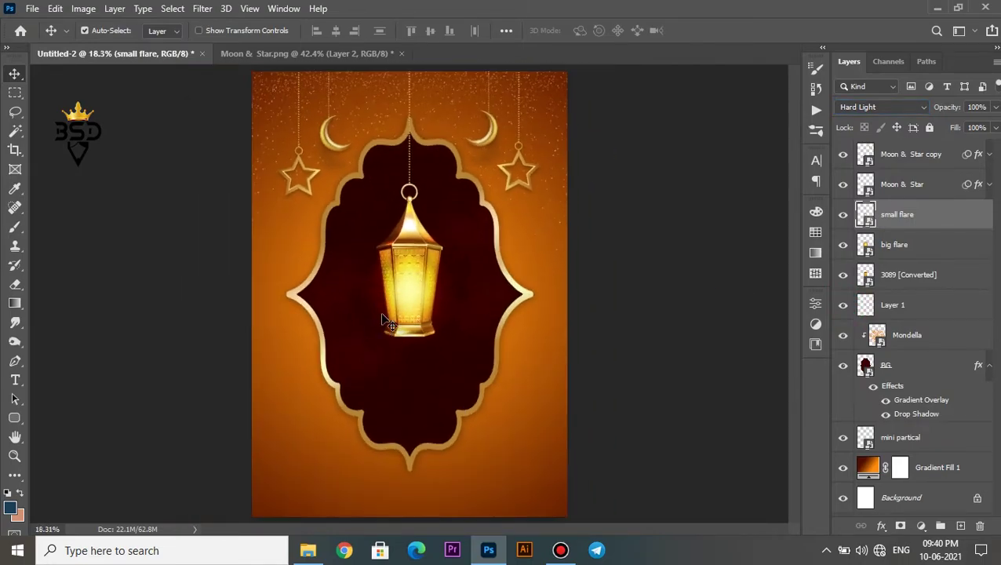
- Duplicate the big flare layer to strengthen the lantern's glow
scroll(384, 320, up, 1)
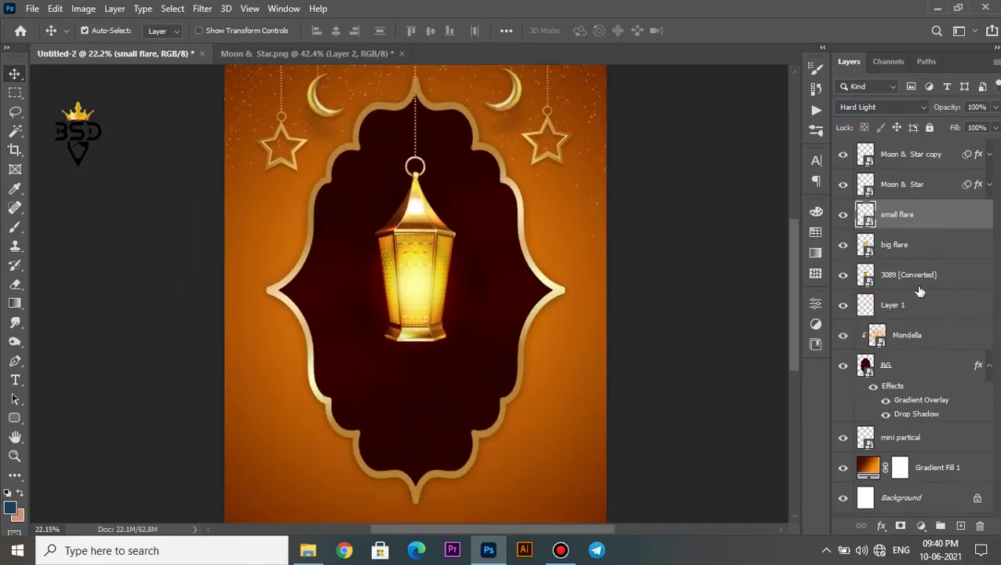
click(904, 248)
key(ctrl+j)
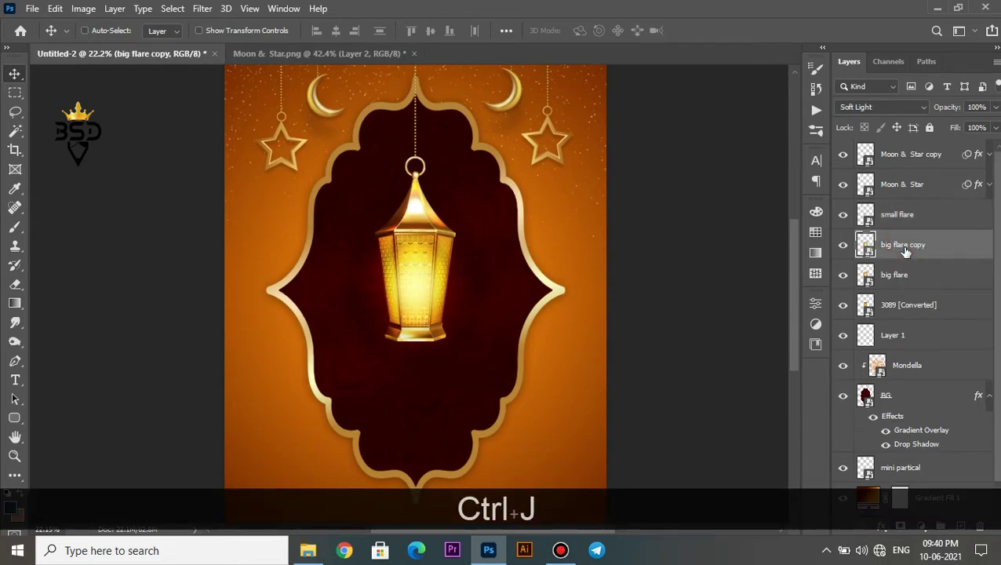
click(896, 270)
drag(946, 109, 901, 103)
click(439, 338)
scroll(437, 336, down, 4)
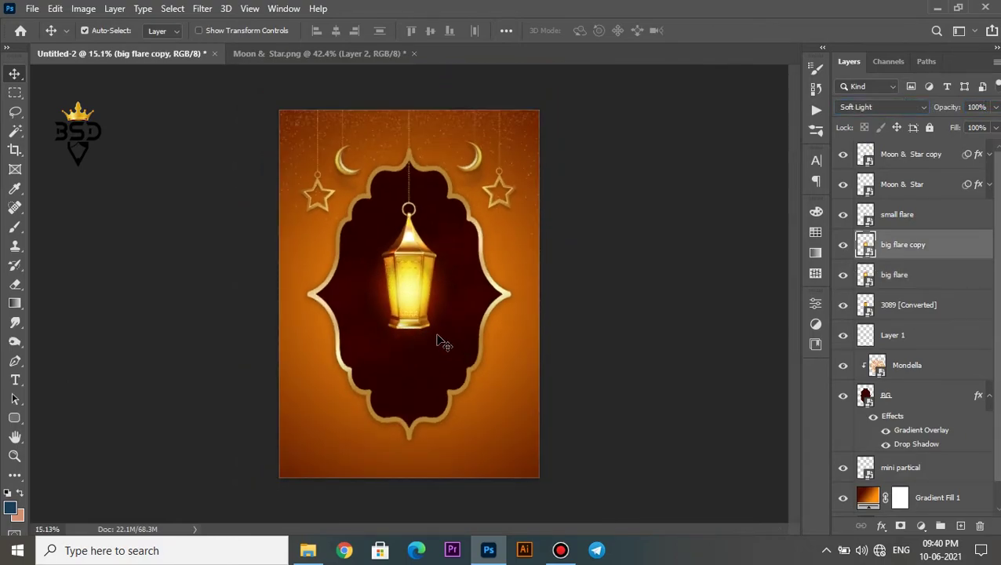
scroll(424, 286, up, 1)
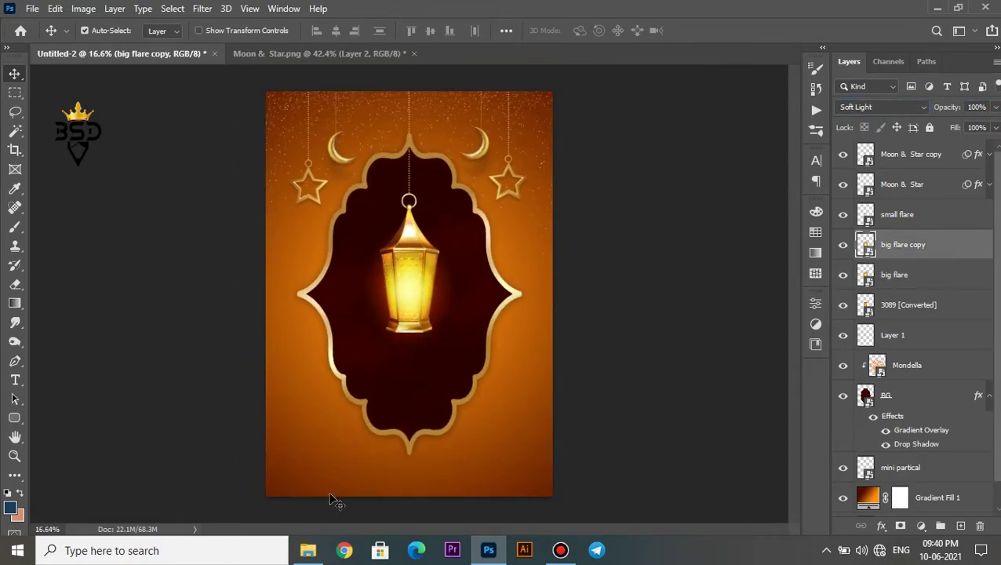
- Place the Gilter image above the big flare copy layer, scaled to about 371% and rotated about -17° across the poster
click(307, 549)
click(393, 116)
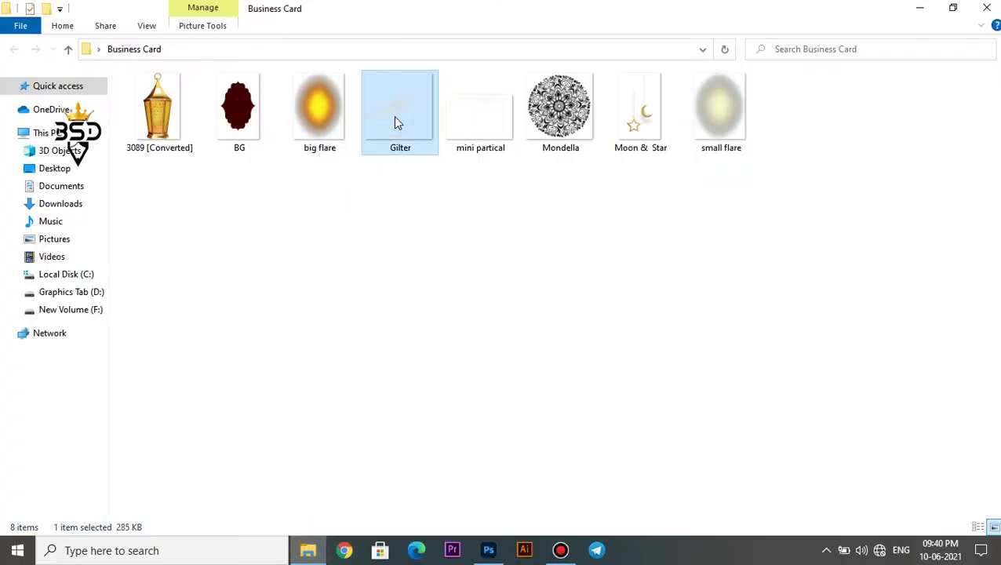
drag(389, 115, 400, 304)
drag(456, 245, 594, 90)
drag(647, 272, 656, 194)
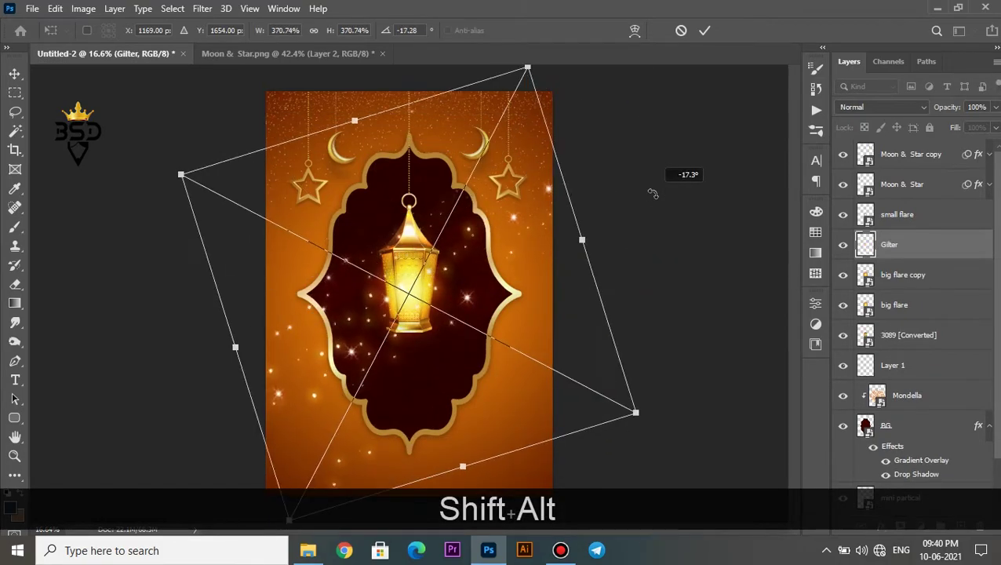
drag(451, 286, 450, 298)
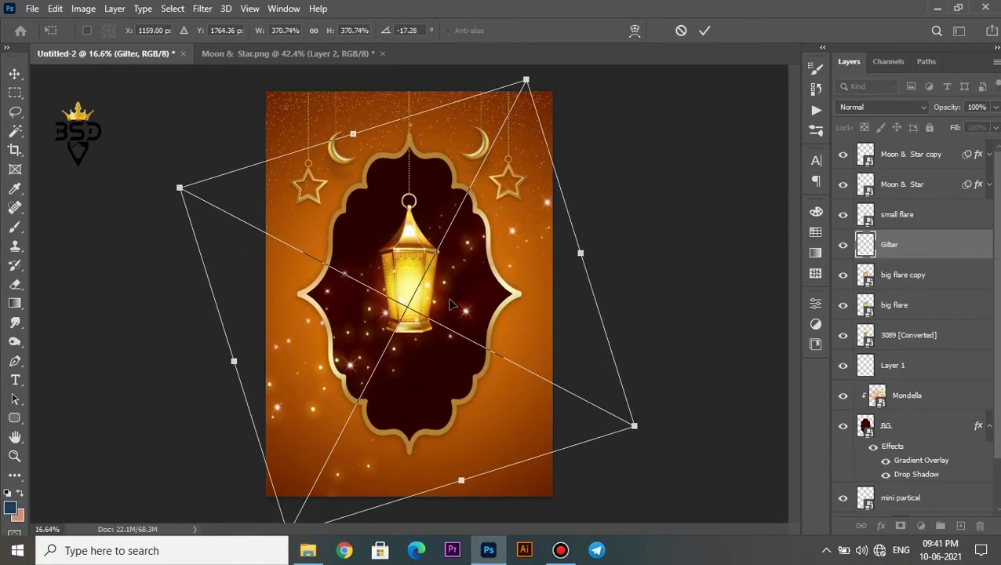
key(Return)
- Set the Gilter layer's blend mode to Screen and shift the sparkles up and to the left around the lantern
click(888, 108)
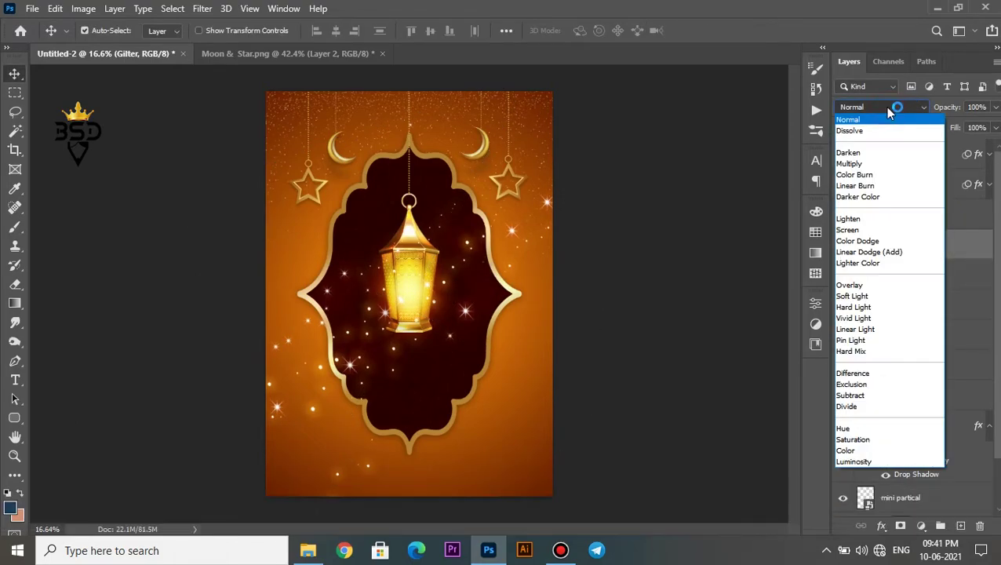
click(858, 230)
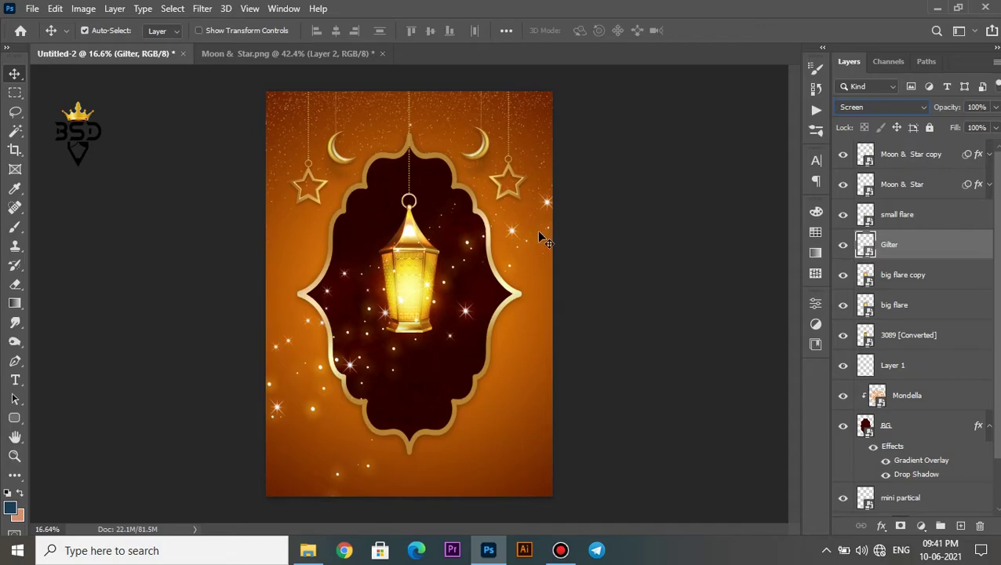
key(ctrl+t)
drag(501, 231, 474, 208)
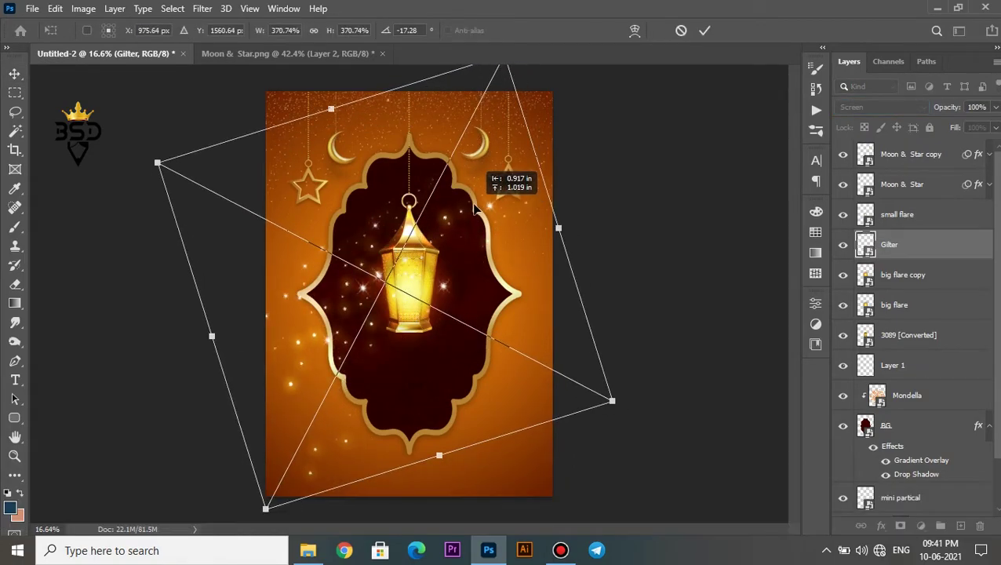
key(Return)
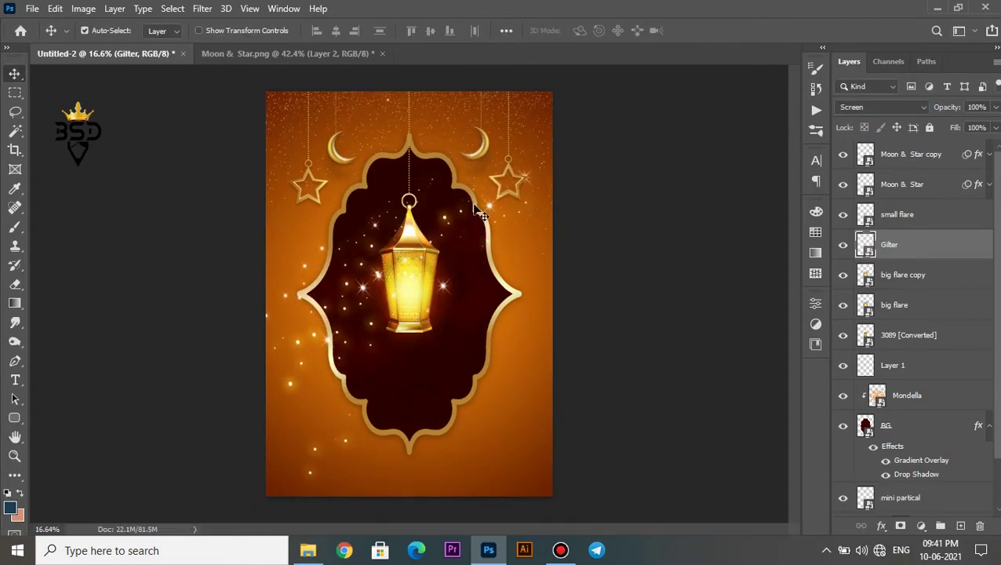
- Add the text "Eid" in the Rosala font inside the dark frame below the lantern
scroll(354, 331, up, 5)
key(space)
drag(411, 360, 436, 294)
scroll(437, 298, up, 4)
key(t)
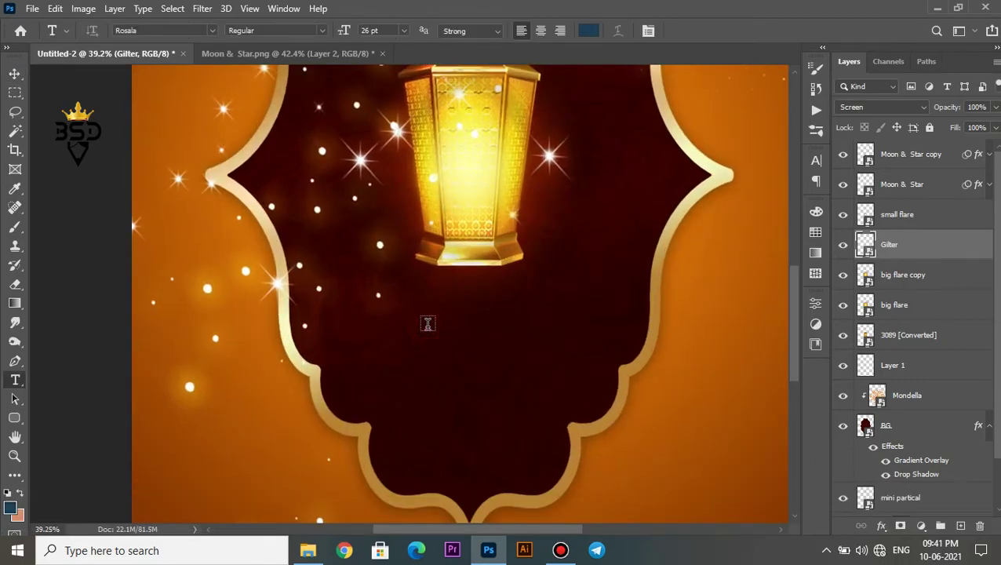
click(427, 323)
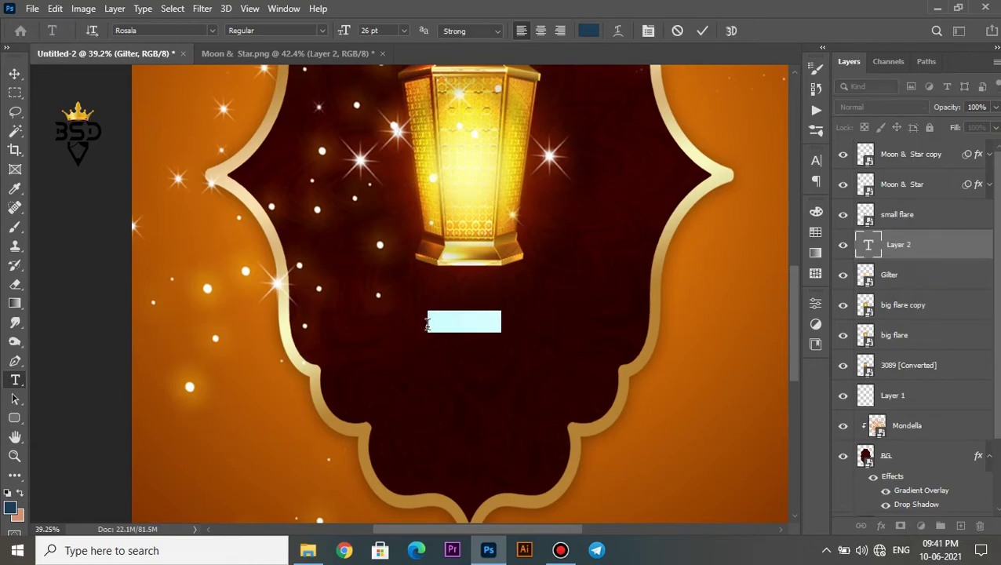
text(ED)
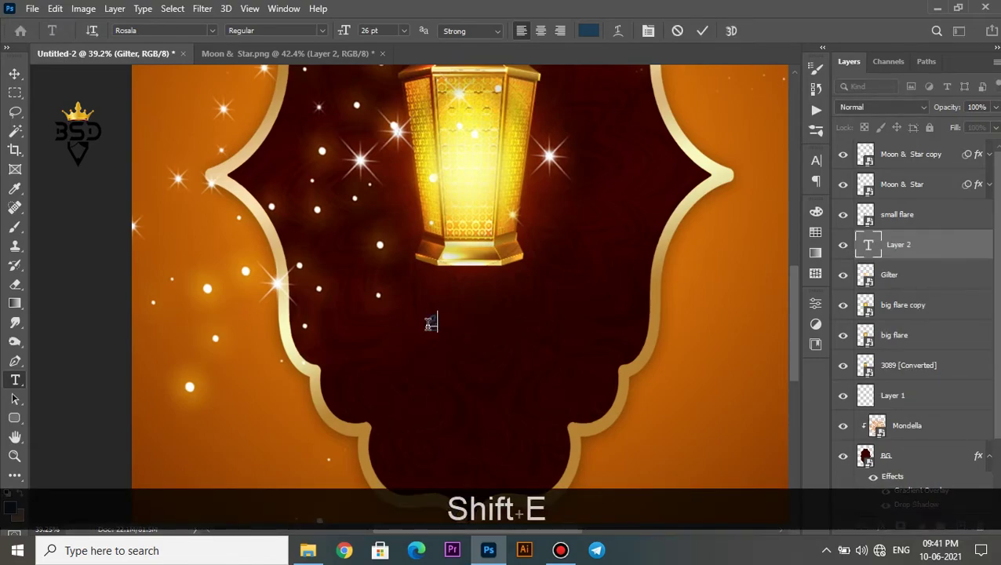
- Set the Eid text's font size to 206 pt
key(ctrl+a)
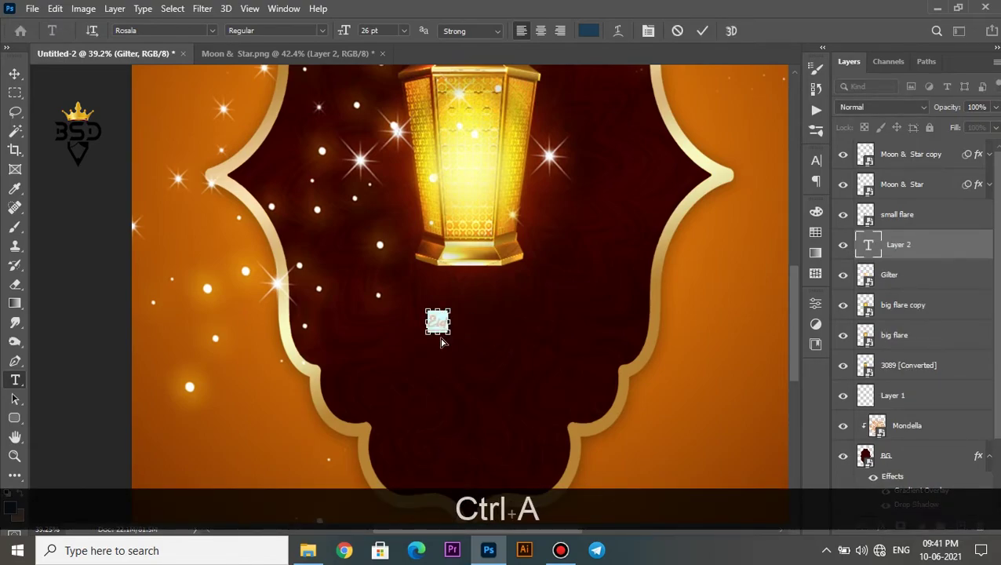
click(648, 30)
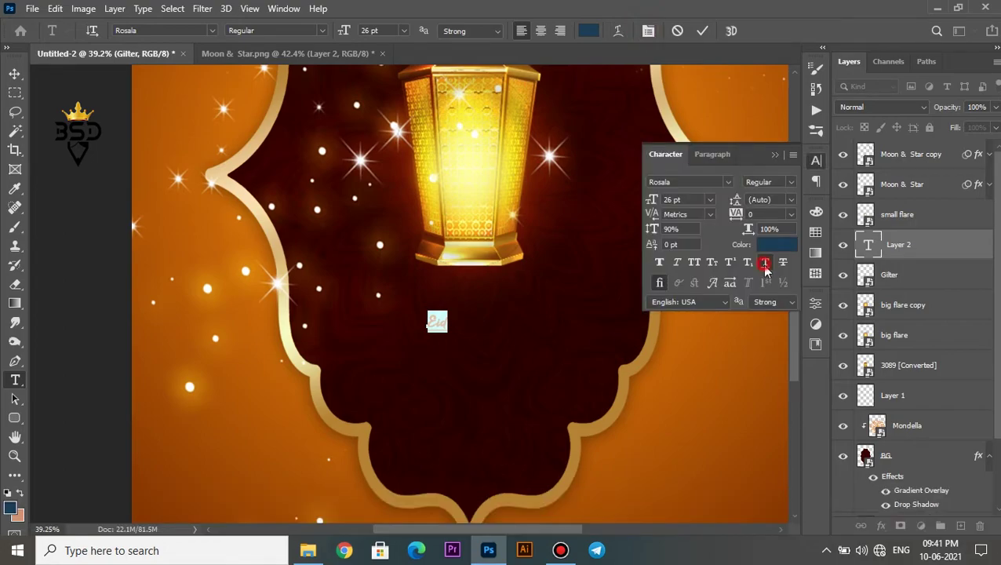
drag(652, 199, 818, 205)
mouse_move(653, 201)
mouse_down()
mouse_move(635, 200)
mouse_move(645, 202)
mouse_up()
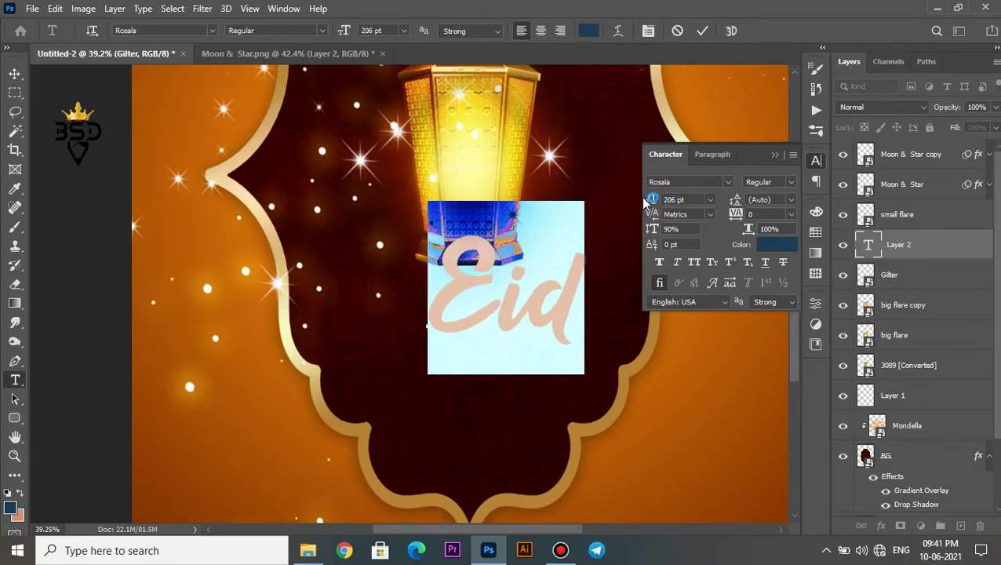
click(702, 30)
key(v)
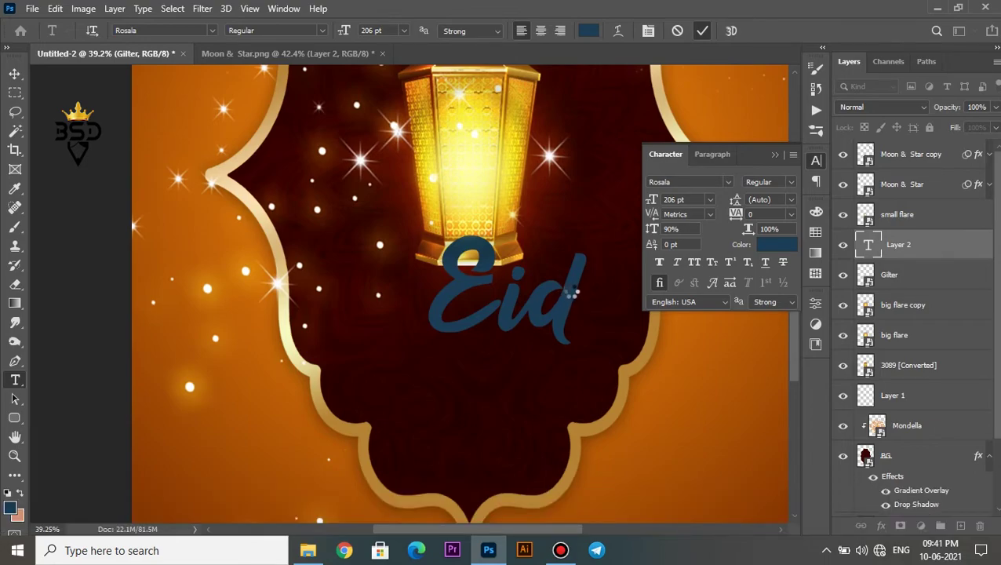
- Move the Eid text clear of the lantern's base and scale it down to about 155 pt
double_click(571, 291)
drag(571, 291, 556, 310)
click(702, 30)
key(v)
key(ctrl+minus)
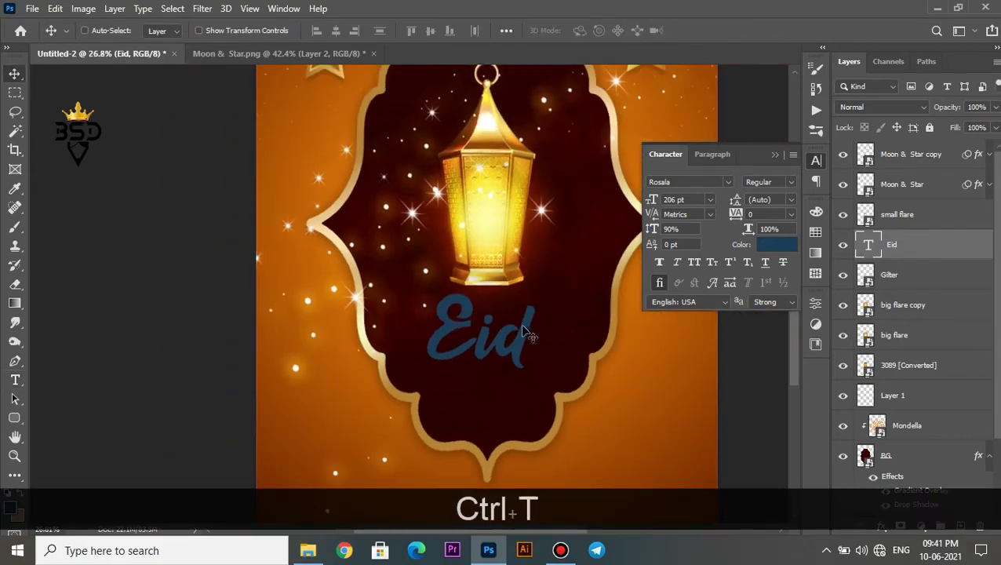
key(ctrl+t)
drag(535, 273, 521, 287)
click(729, 30)
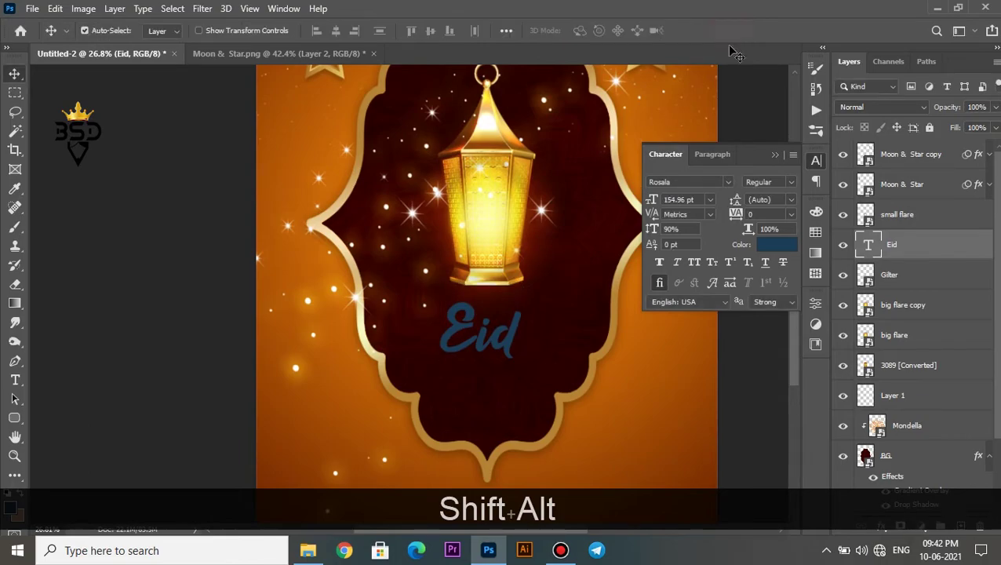
- Duplicate the Eid text just below the original and replace the copy's wording with "Al-Adha"
scroll(534, 328, up, 4)
key(space)
mouse_move(510, 334)
mouse_down()
mouse_move(512, 275)
mouse_move(511, 341)
mouse_up()
click(774, 156)
double_click(867, 245)
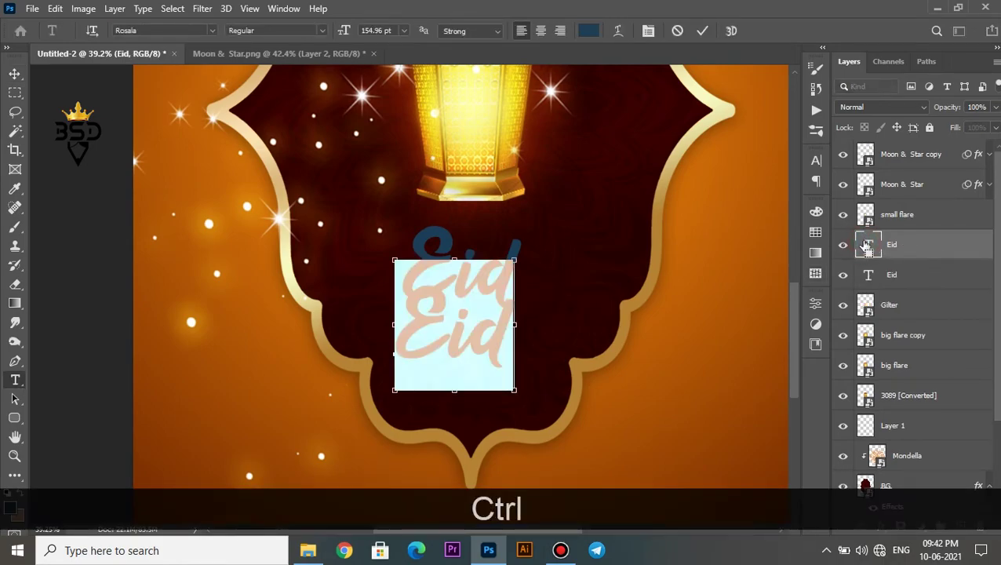
text(Al-)
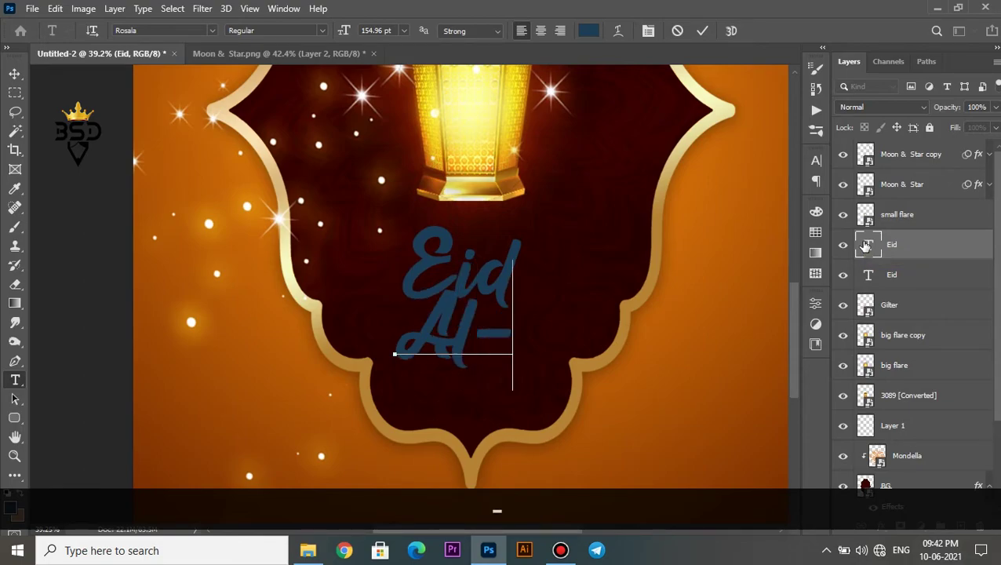
text(Adha)
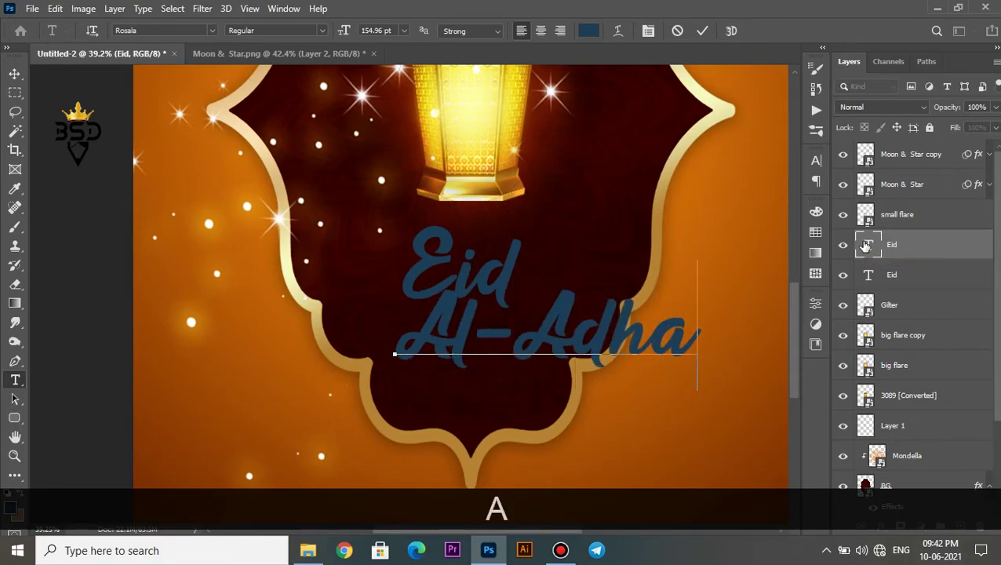
- Set the Al-Adha text's font size to 76 pt
key(ctrl+a)
click(645, 35)
drag(652, 199, 626, 196)
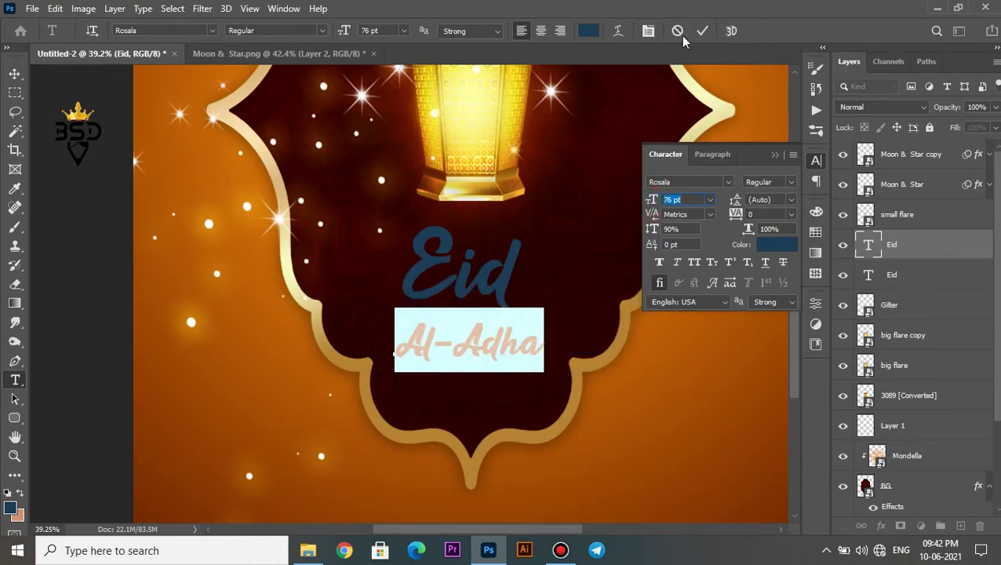
click(702, 31)
key(v)
scroll(529, 330, down, 2)
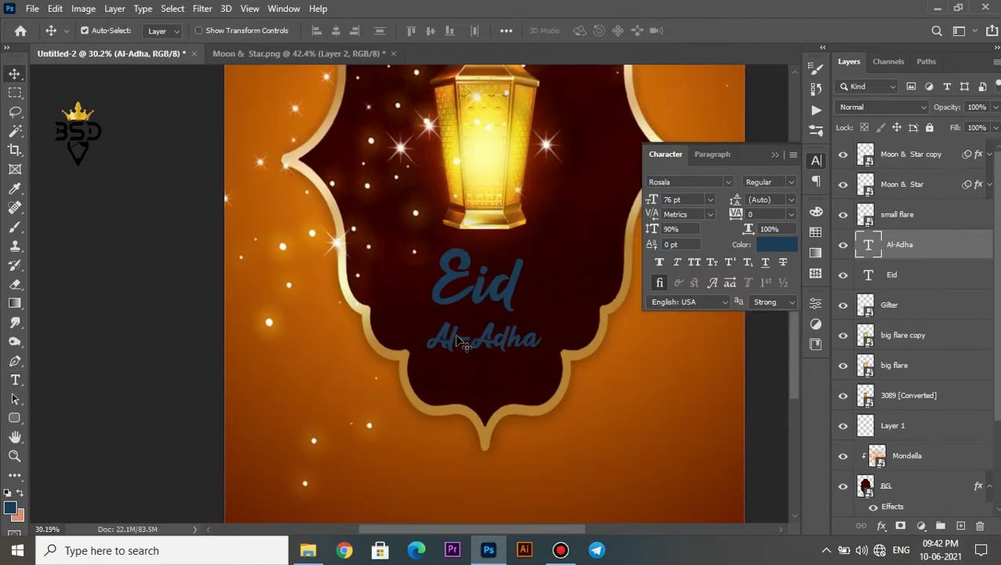
- Select the Eid text and adjust its position so it sits centered above the Al-Adha line
right_click(512, 296)
click(521, 300)
drag(517, 300, 520, 269)
scroll(424, 355, down, 4)
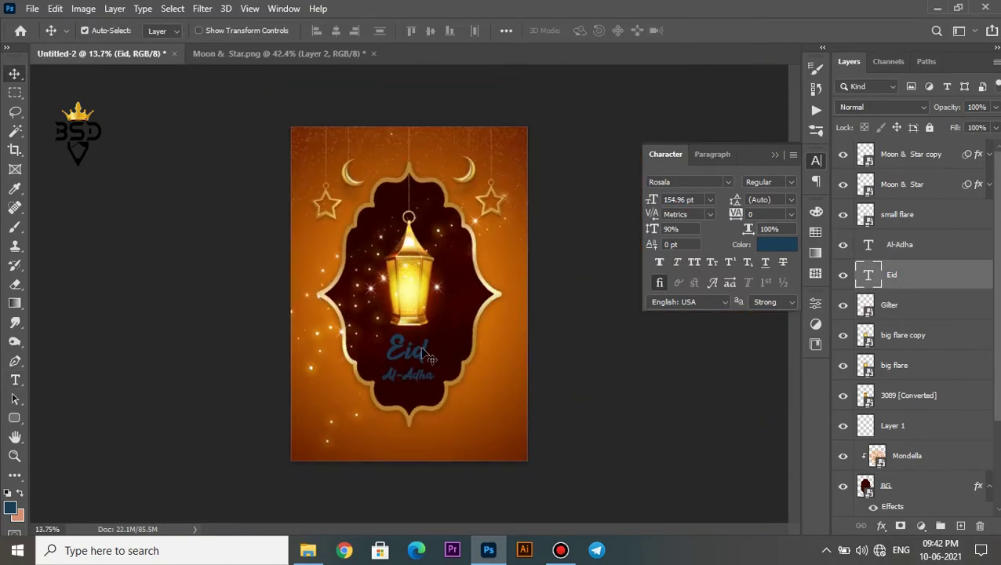
- Recolor the Eid text with the gold d1a967 sampled from the frame's border
key(space)
scroll(425, 355, up, 4)
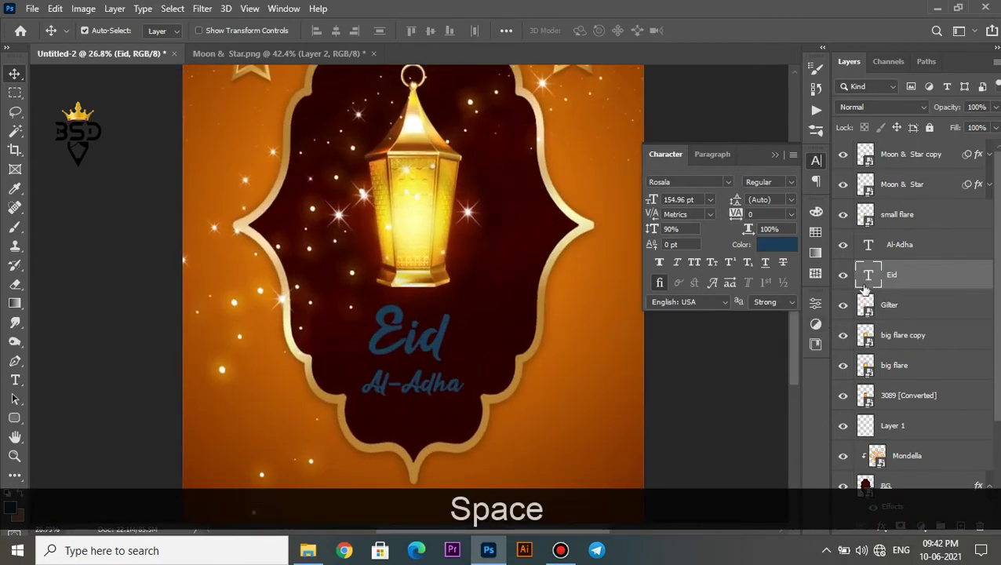
double_click(868, 275)
click(588, 32)
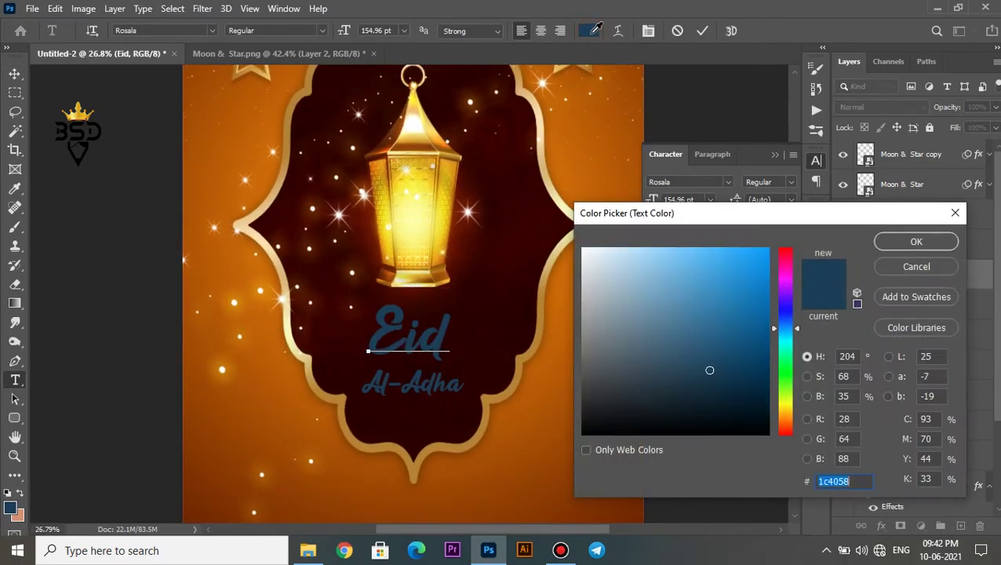
click(275, 195)
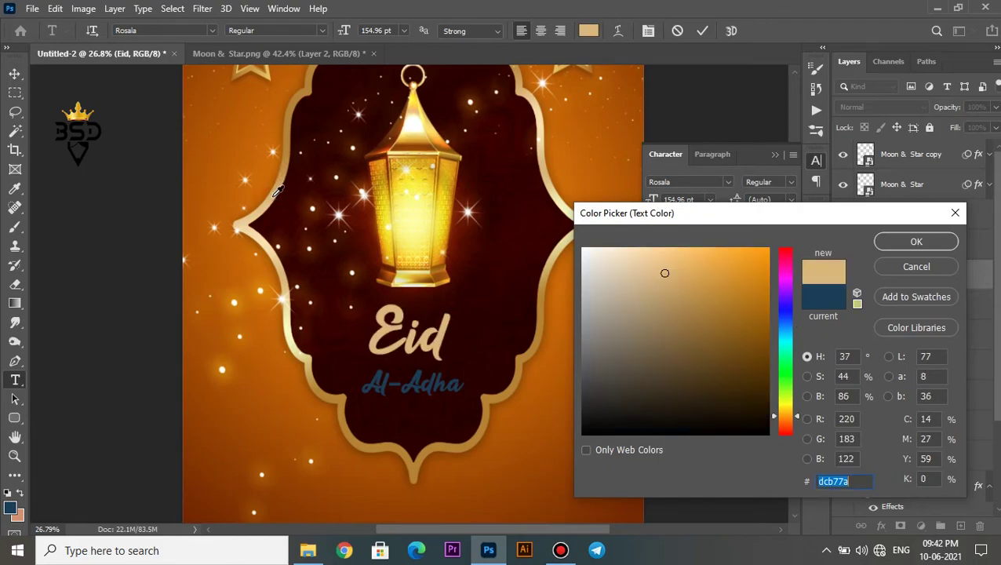
click(282, 180)
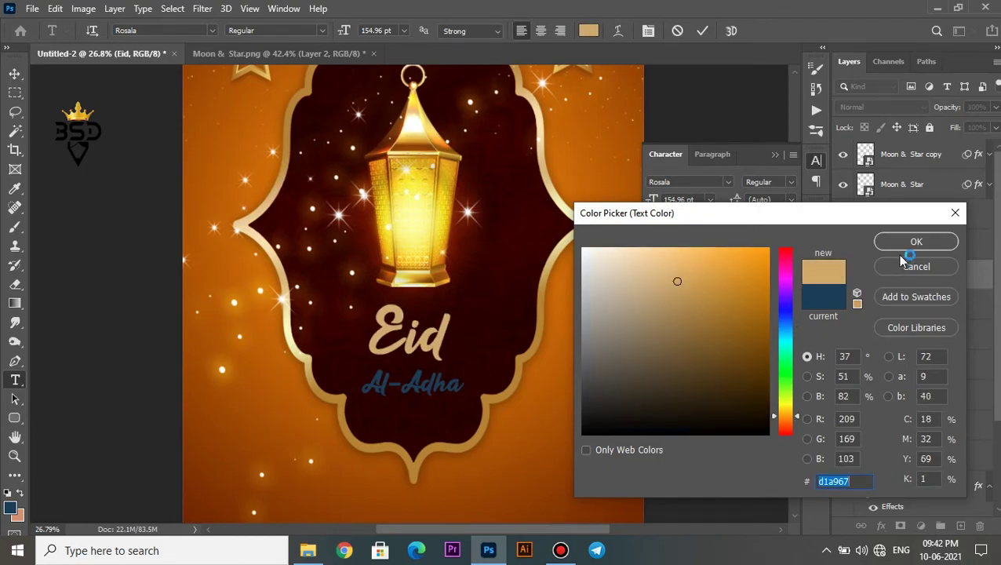
click(899, 242)
click(702, 32)
key(v)
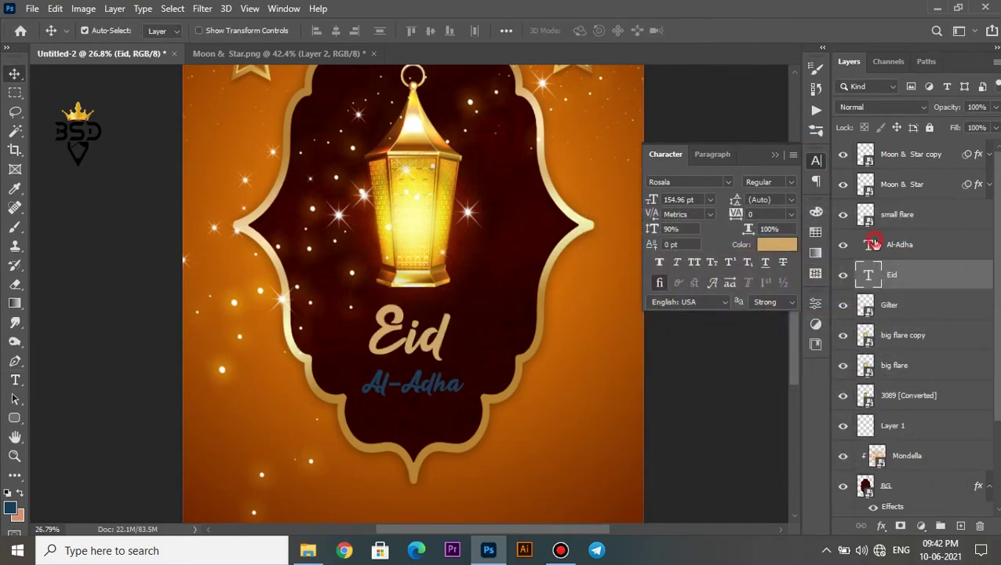
- Recolor the Al-Adha text with the same gold, sampled from the Eid lettering
double_click(870, 244)
click(588, 31)
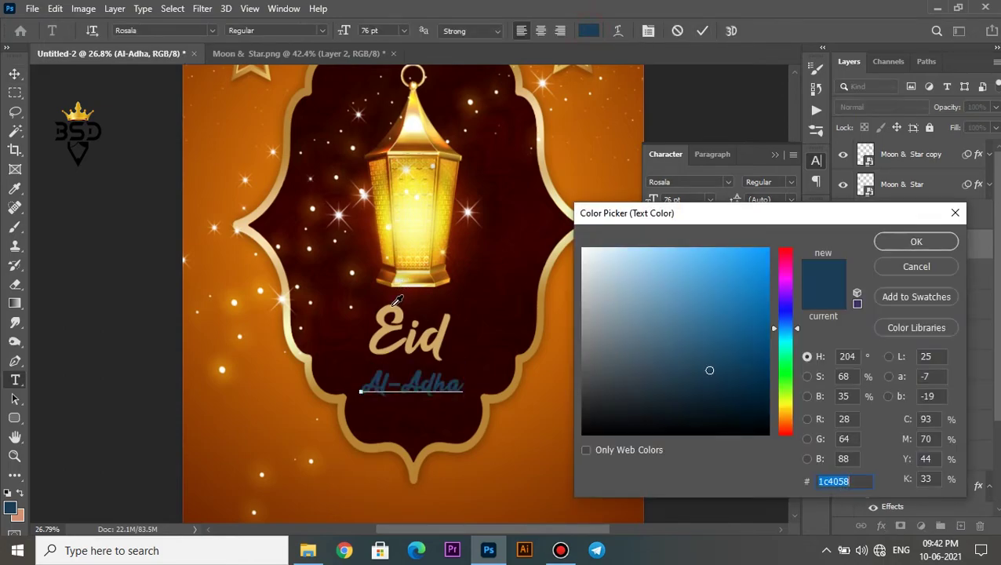
click(395, 304)
click(910, 243)
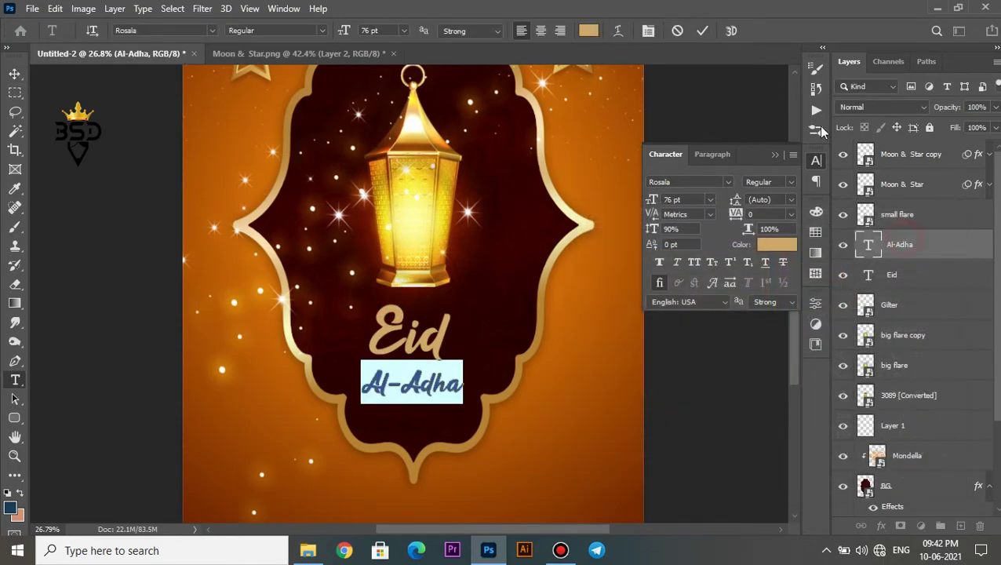
click(704, 31)
key(v)
scroll(432, 322, up, 2)
key(v)
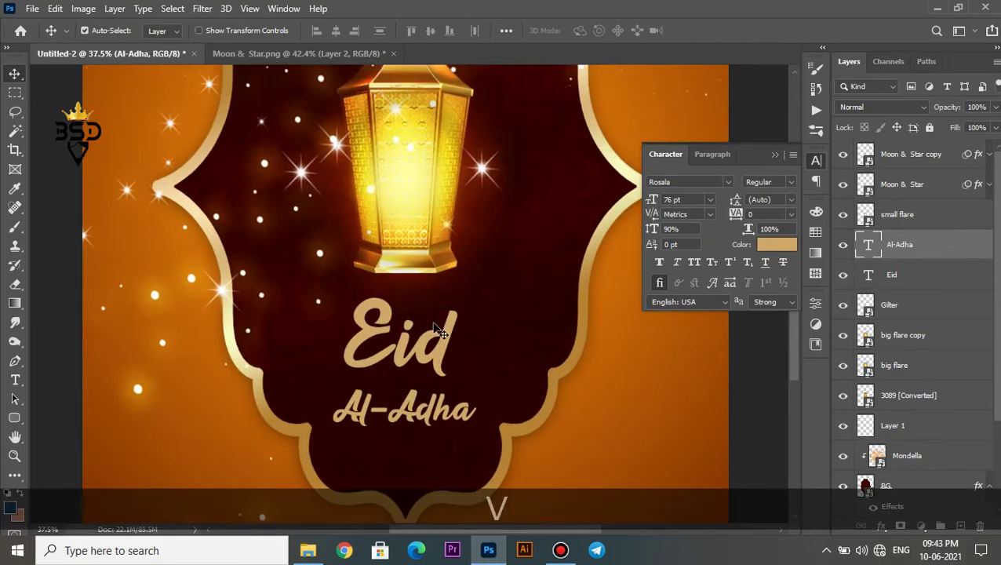
- Reduce the size of the BG frame's drop shadow to 21 px
scroll(430, 345, down, 3)
key(space)
scroll(430, 366, up, 2)
scroll(447, 330, down, 3)
scroll(463, 291, up, 3)
scroll(472, 256, down, 2)
scroll(462, 314, up, 2)
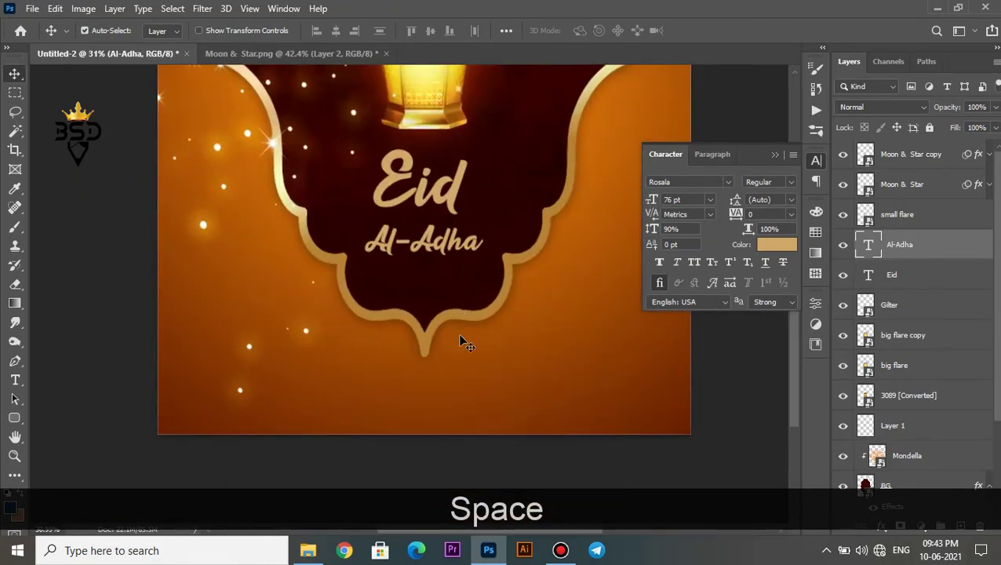
click(458, 338)
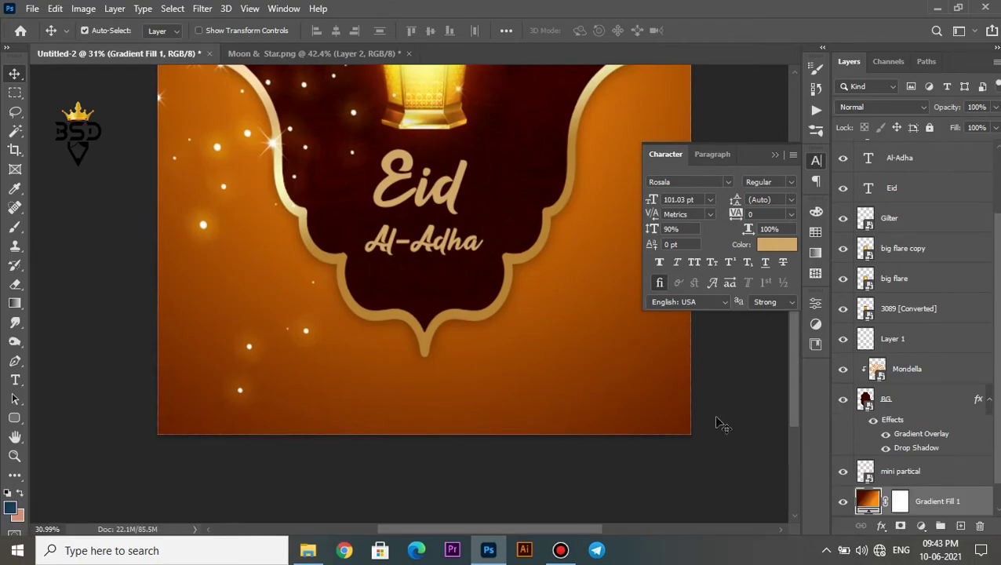
click(905, 453)
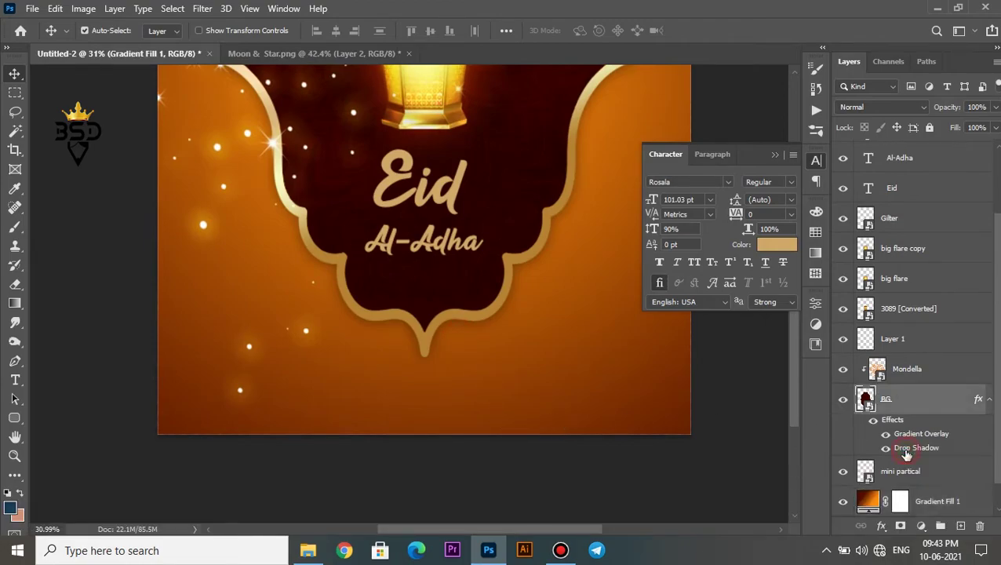
double_click(905, 453)
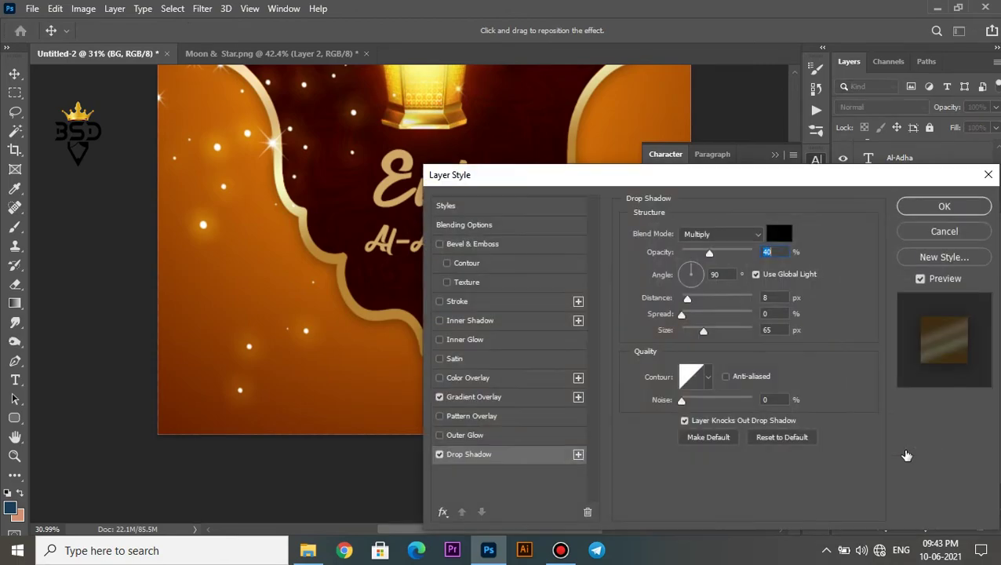
drag(703, 330, 695, 332)
click(926, 205)
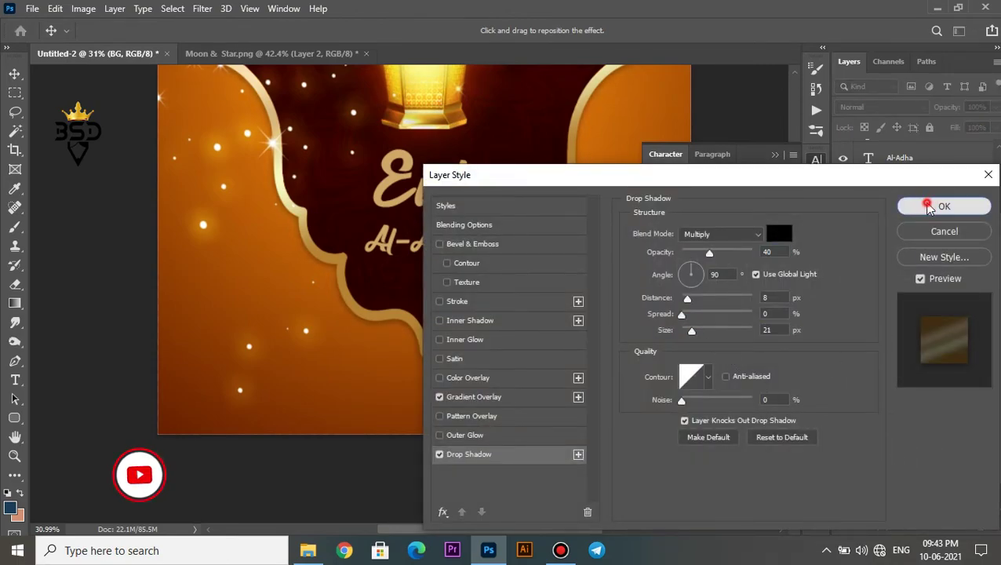
click(774, 156)
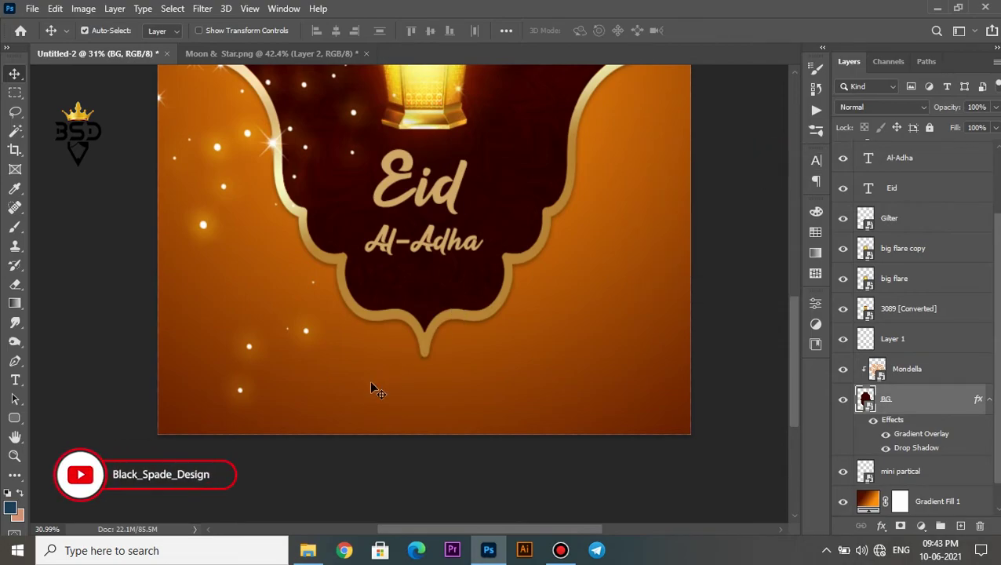
- Add the text "islamic new year" below the frame and move its layer directly above the Gilter layer
scroll(376, 398, down, 2)
scroll(376, 399, down, 2)
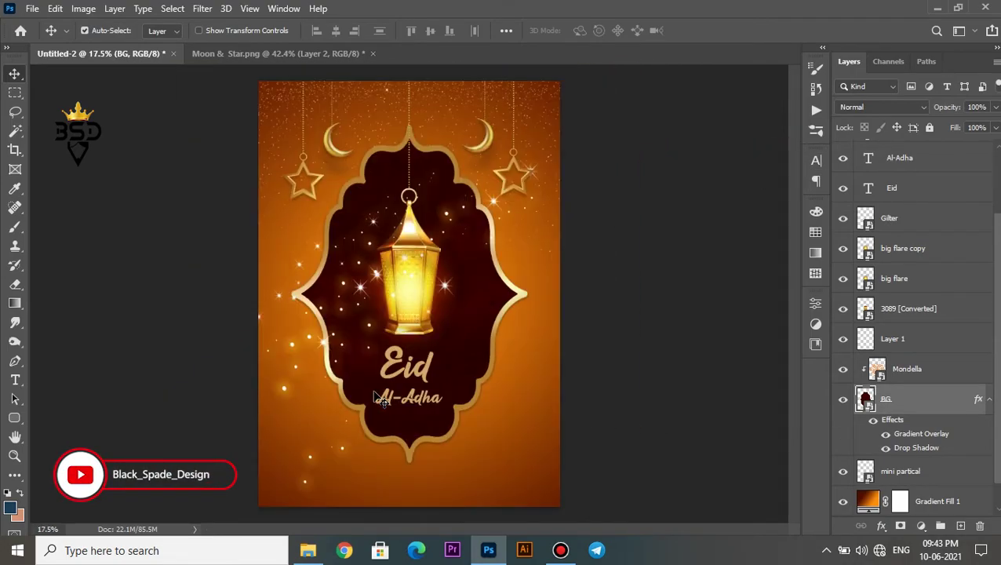
key(t)
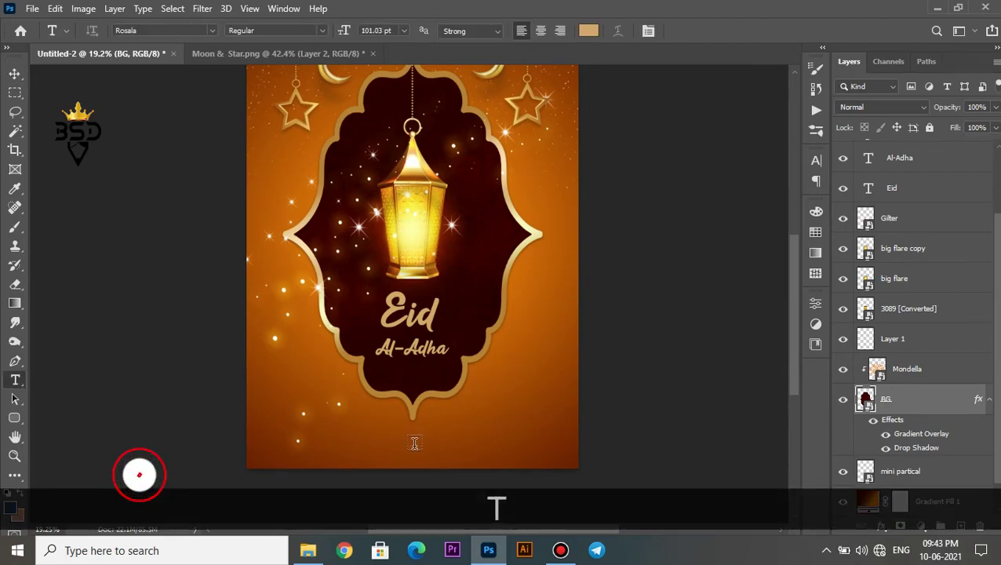
click(398, 434)
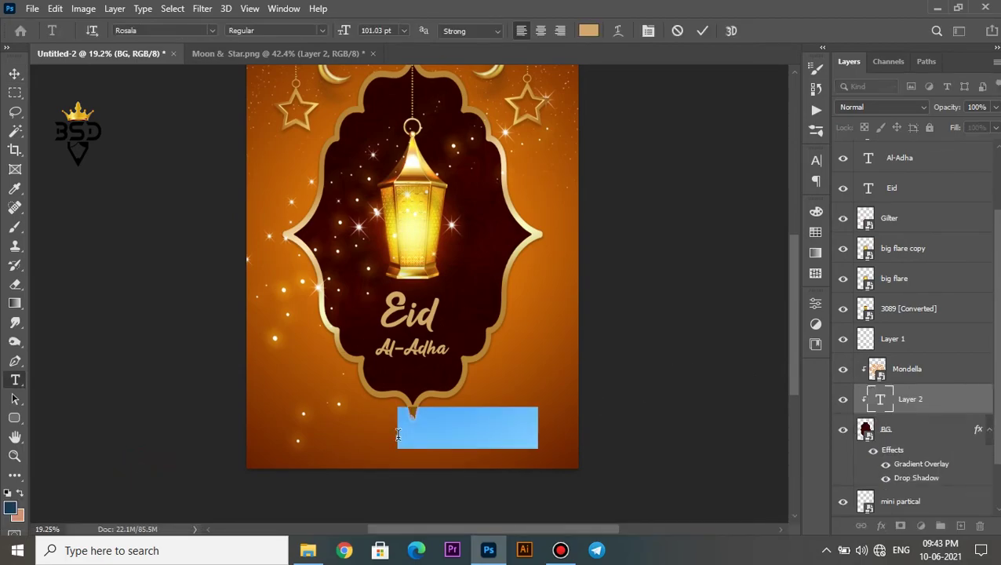
text(lamic n)
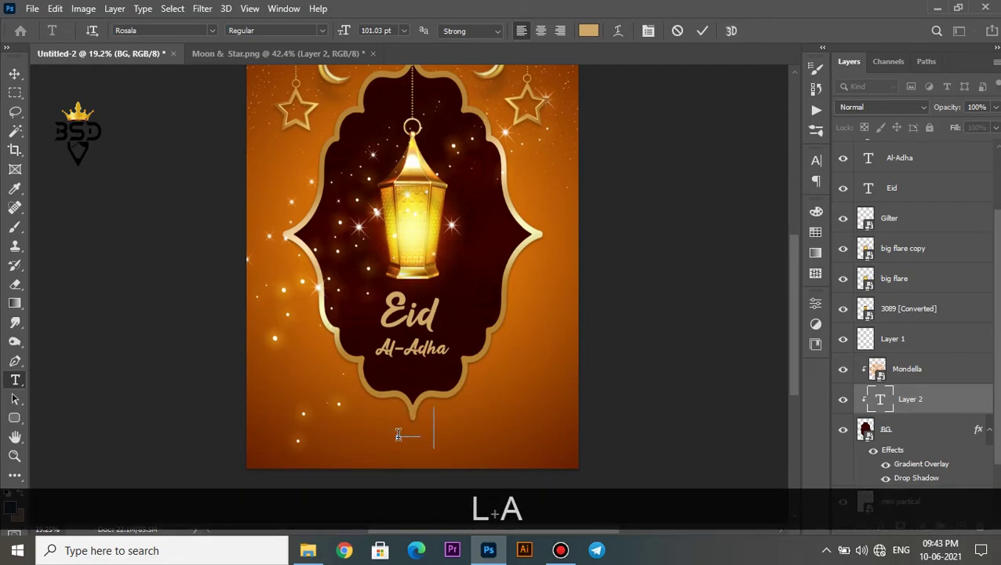
text(ew year)
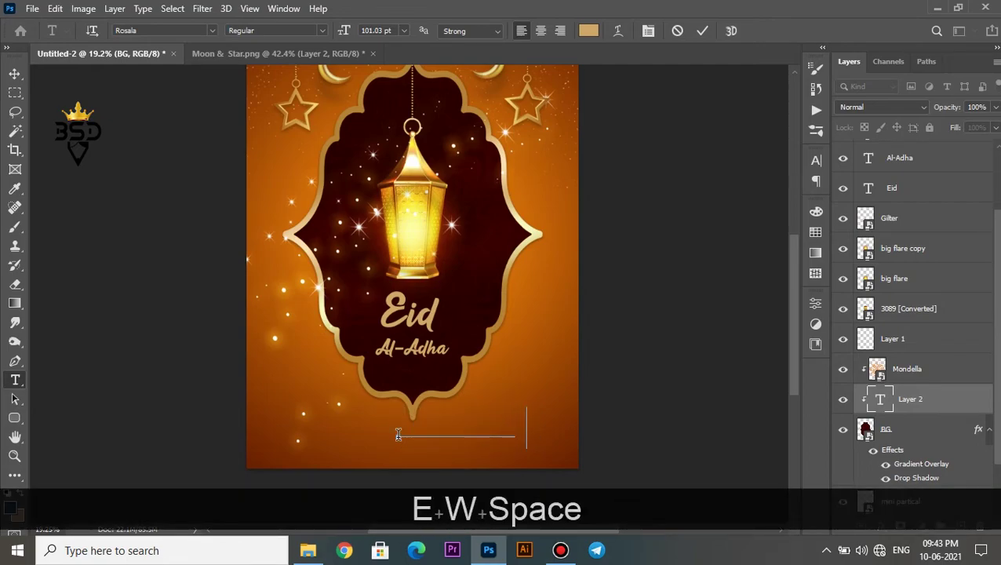
key(ctrl+a)
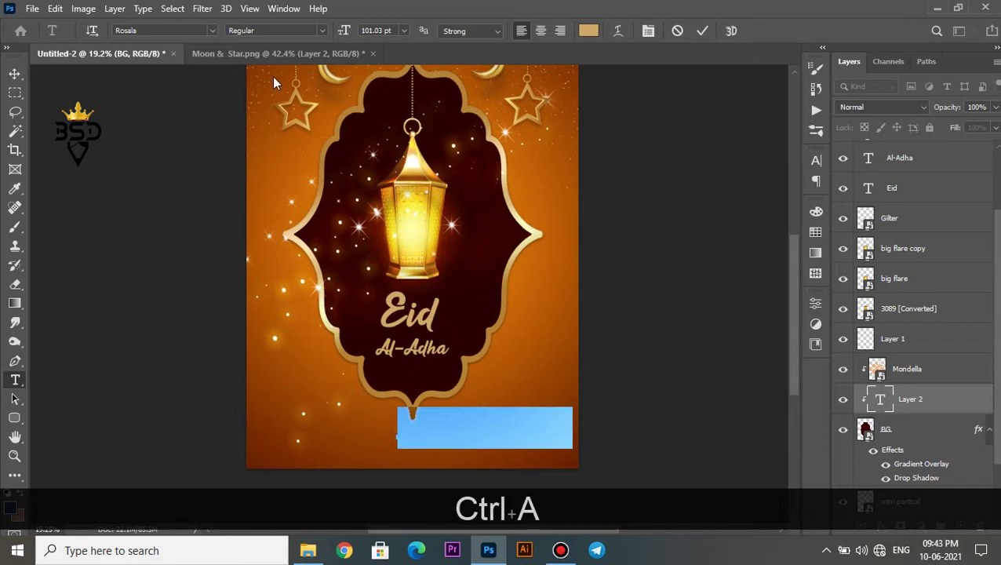
click(702, 31)
drag(911, 399, 898, 216)
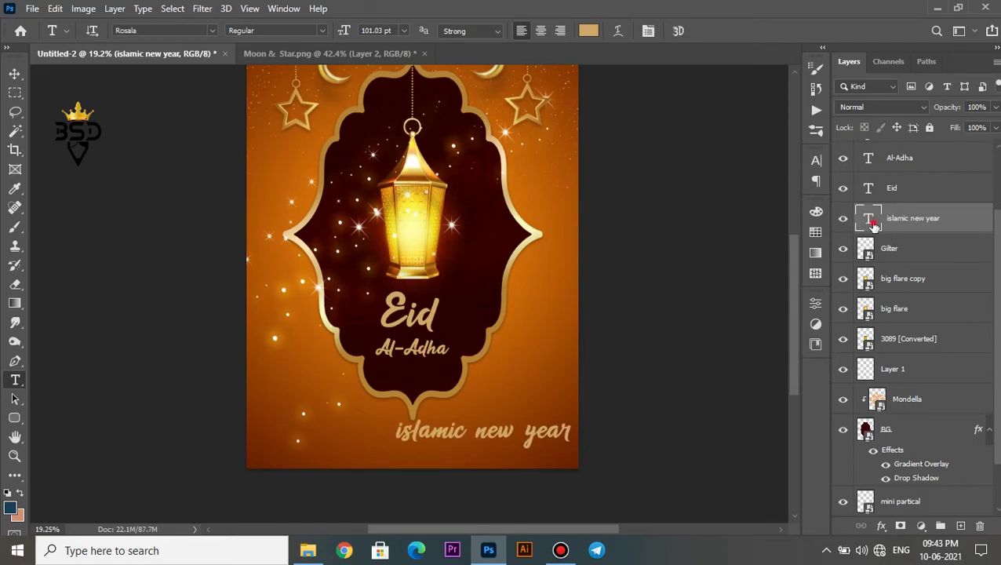
- Format the "islamic new year" text in all caps with the Century Gothic font at 42 pt
double_click(870, 222)
click(648, 31)
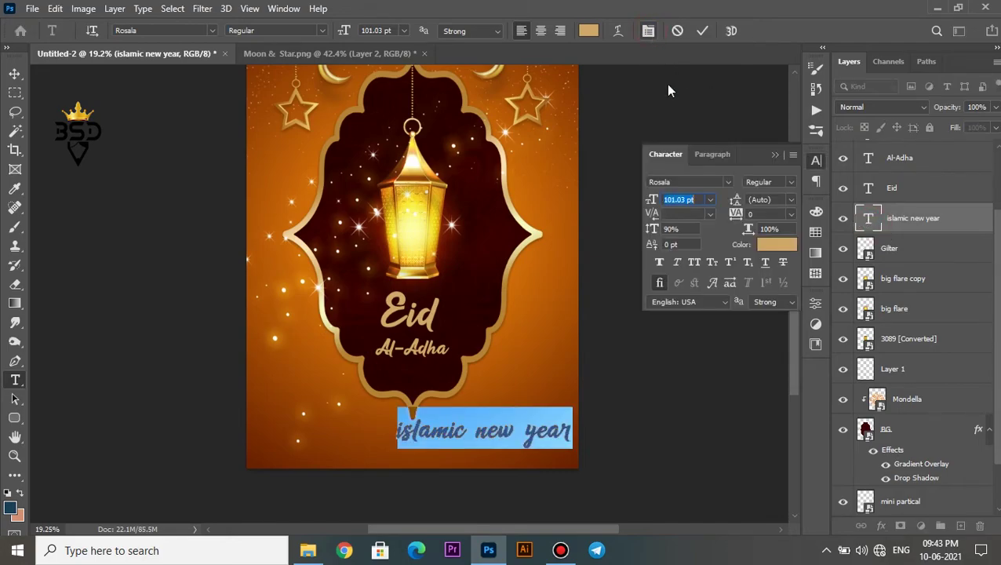
click(694, 262)
click(729, 183)
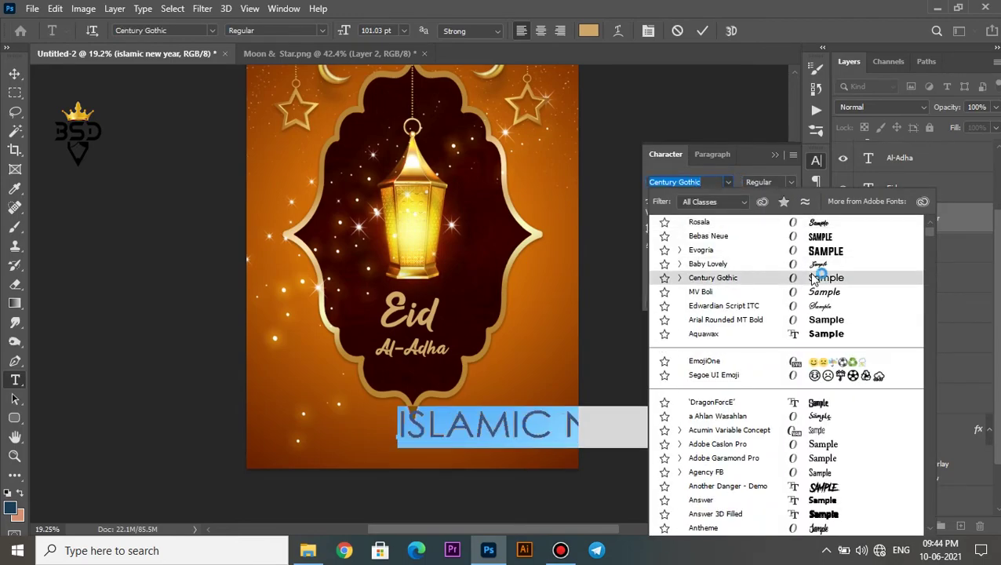
click(813, 278)
drag(639, 199, 612, 200)
- Replace the words "new year" with "celebration" in the line below the frame
drag(468, 431, 571, 429)
text(CEL)
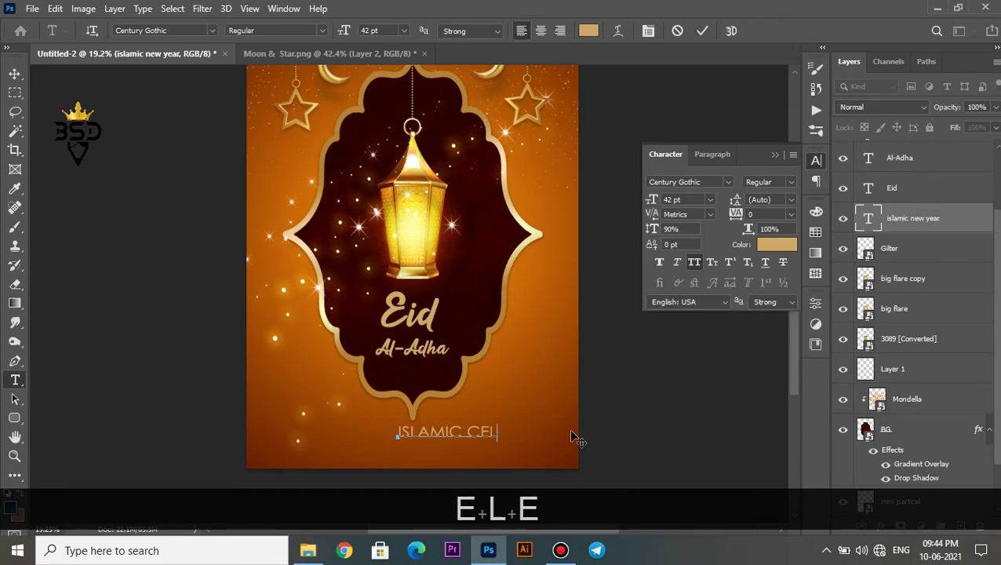
text(EBRATIO)
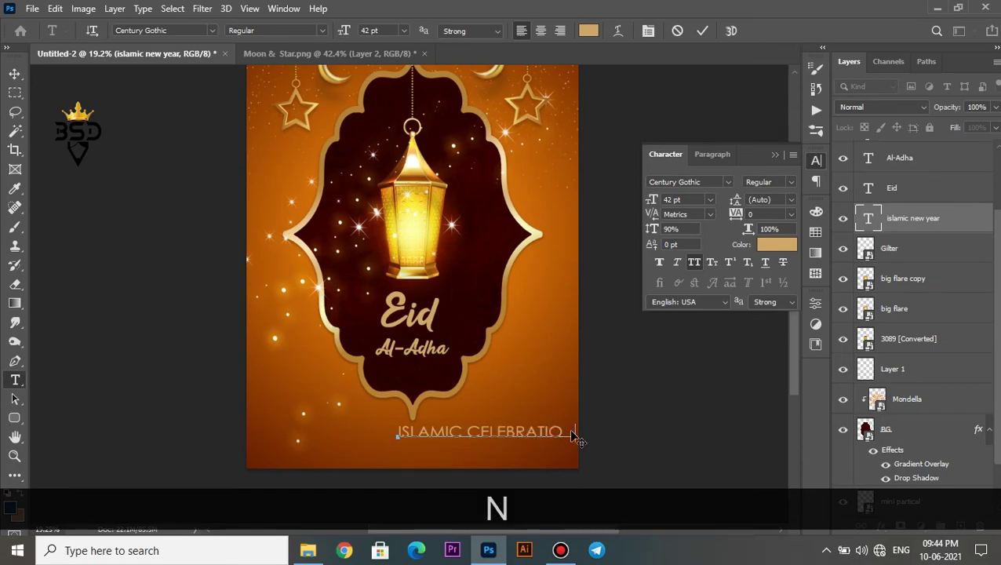
- Set the Islamic Celebration text's tracking to 180 and its font size to 23 pt
key(ctrl+a)
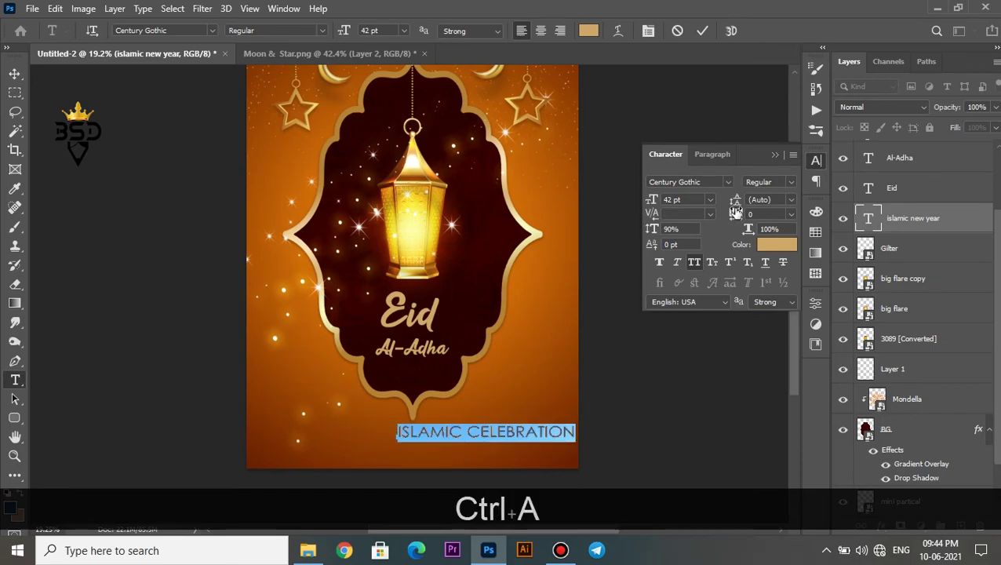
drag(736, 212, 743, 216)
drag(651, 201, 635, 199)
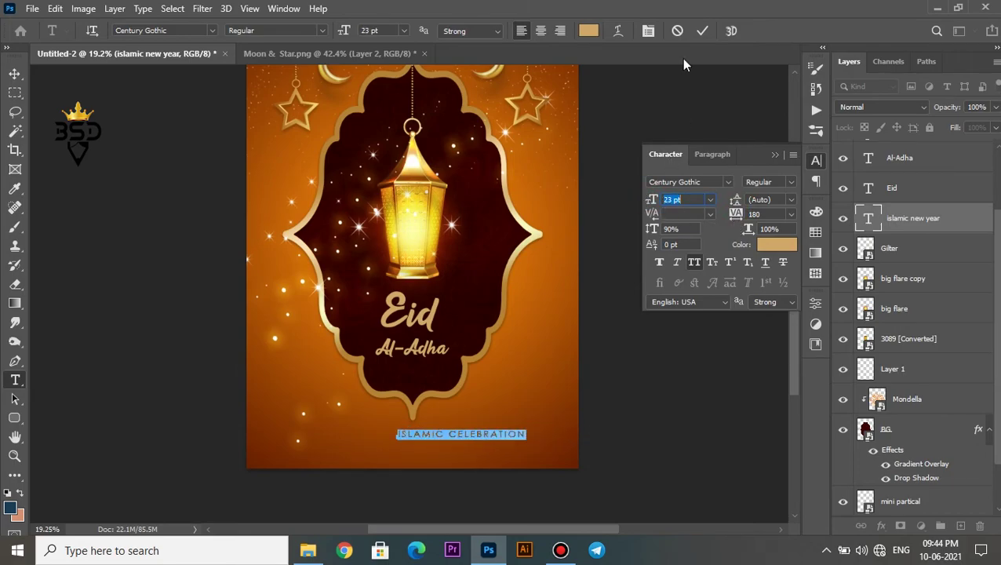
click(701, 30)
- Center the Islamic Celebration text beneath the frame's lower tip and reduce its layer opacity to 58%
key(v)
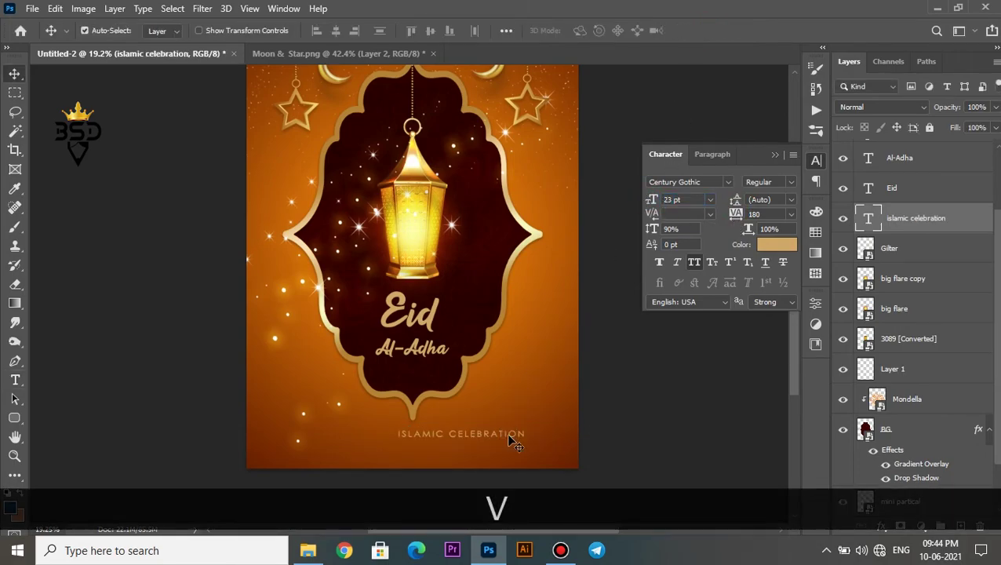
drag(505, 442, 448, 439)
scroll(449, 440, down, 3)
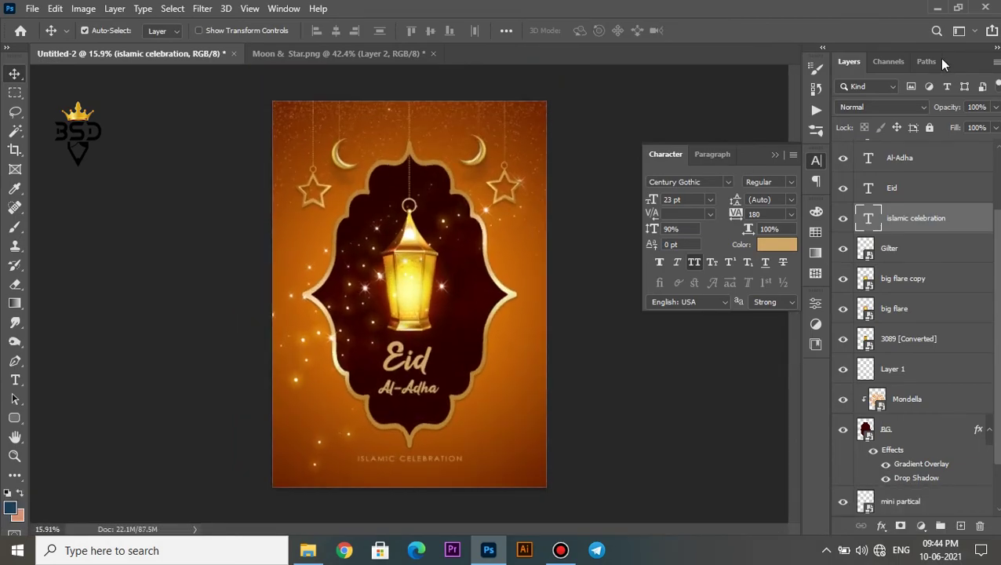
drag(946, 107, 928, 104)
- Create a new layer above all others, fill it with the background color and set its Fill to 0%
drag(994, 259, 994, 200)
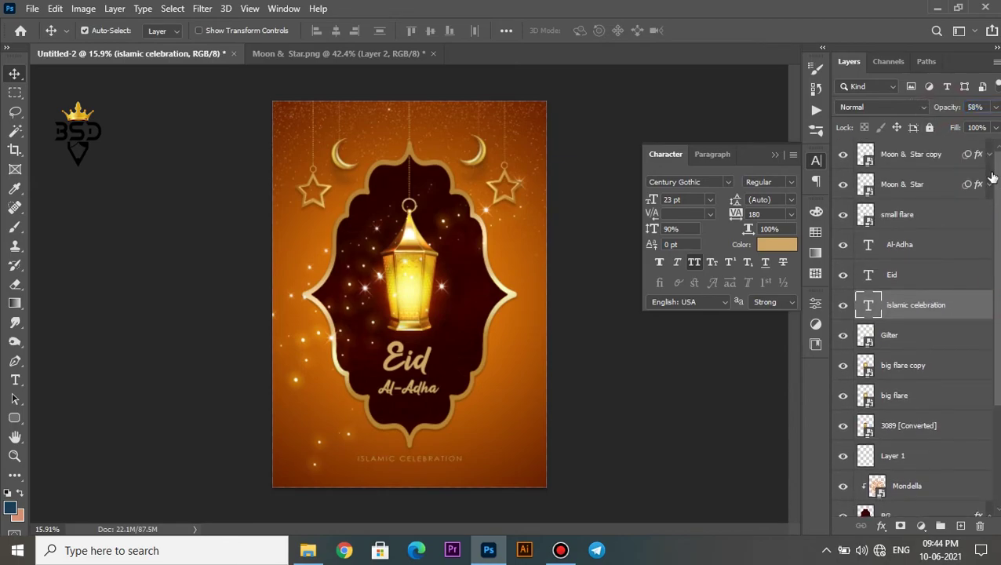
click(952, 155)
click(958, 525)
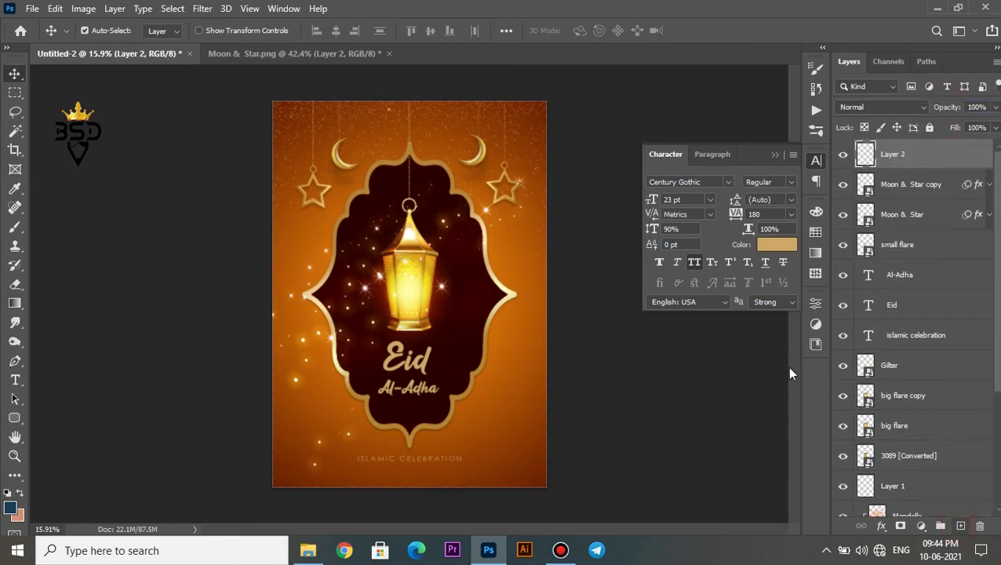
key(ctrl+BackSpace)
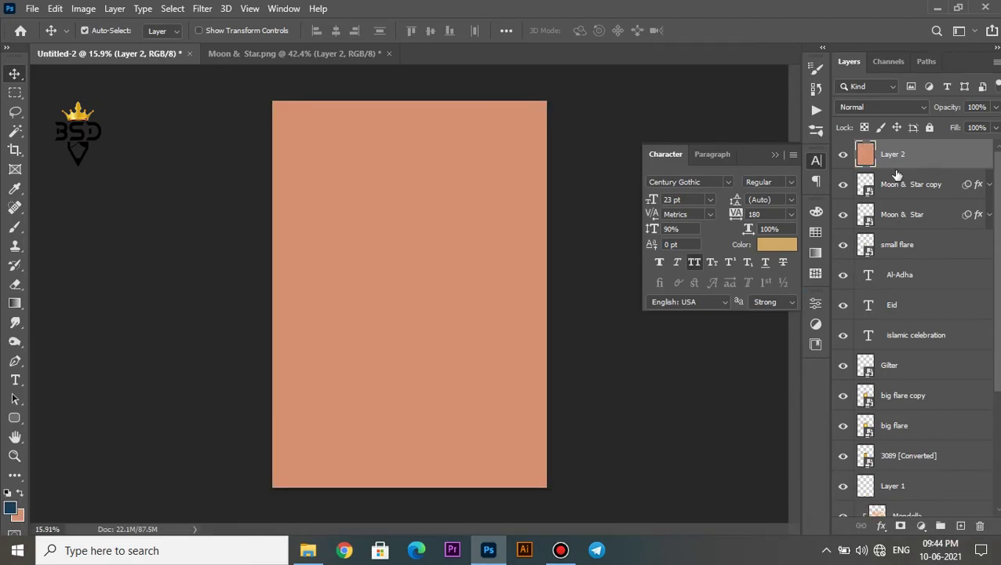
drag(954, 131, 824, 145)
- Give the new filled layer a white inside Stroke of 73 px as the poster's border
click(880, 525)
click(903, 421)
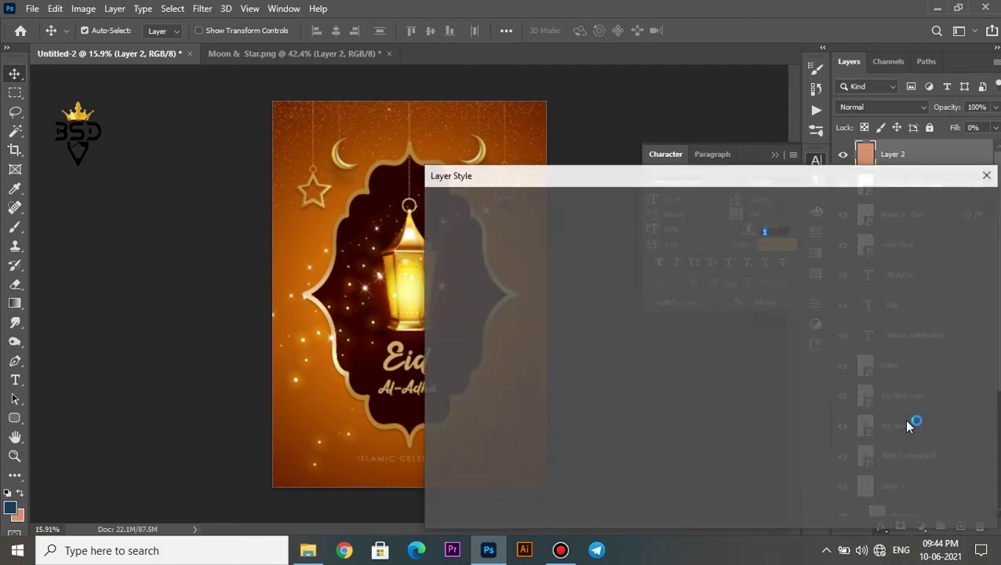
click(663, 337)
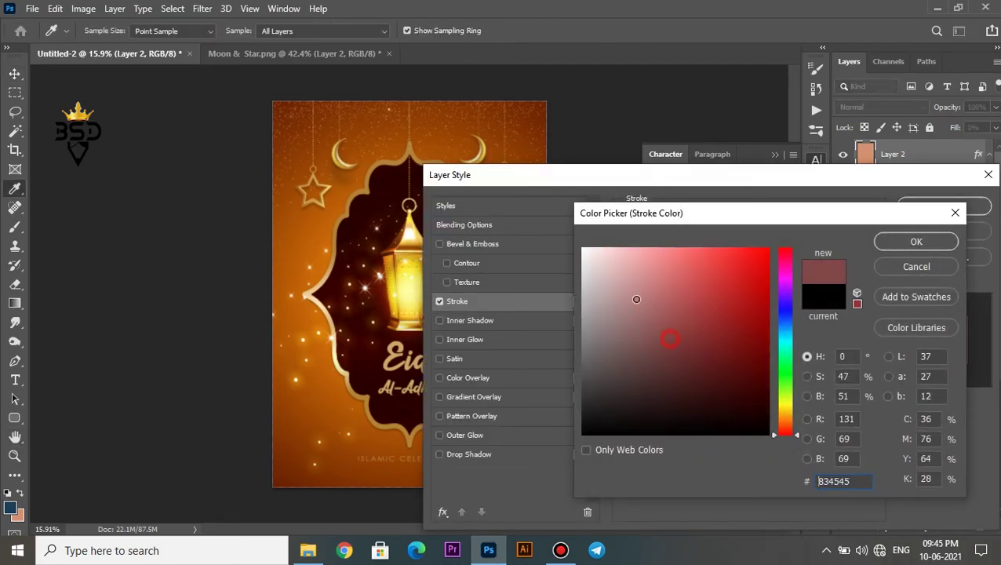
drag(634, 297, 582, 249)
click(906, 242)
drag(697, 229, 710, 230)
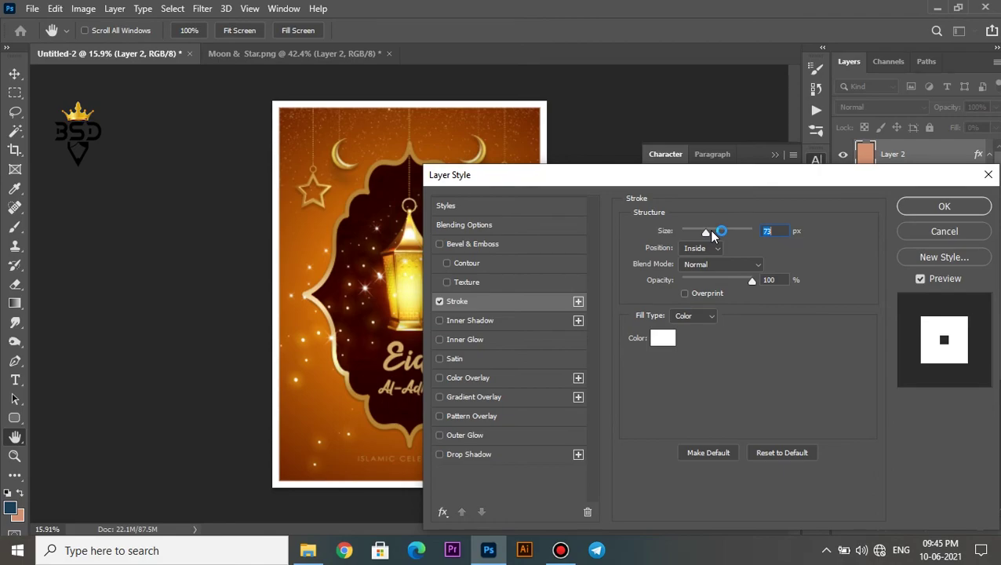
click(908, 206)
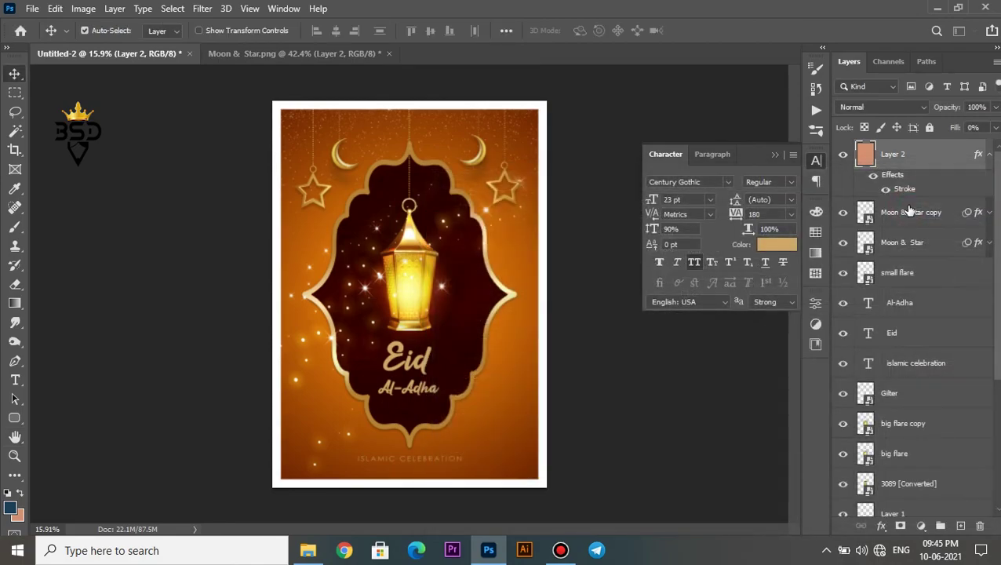
- Hide the character settings and fit the whole poster in view to review the bordered design
click(775, 155)
scroll(696, 179, down, 1)
key(z)
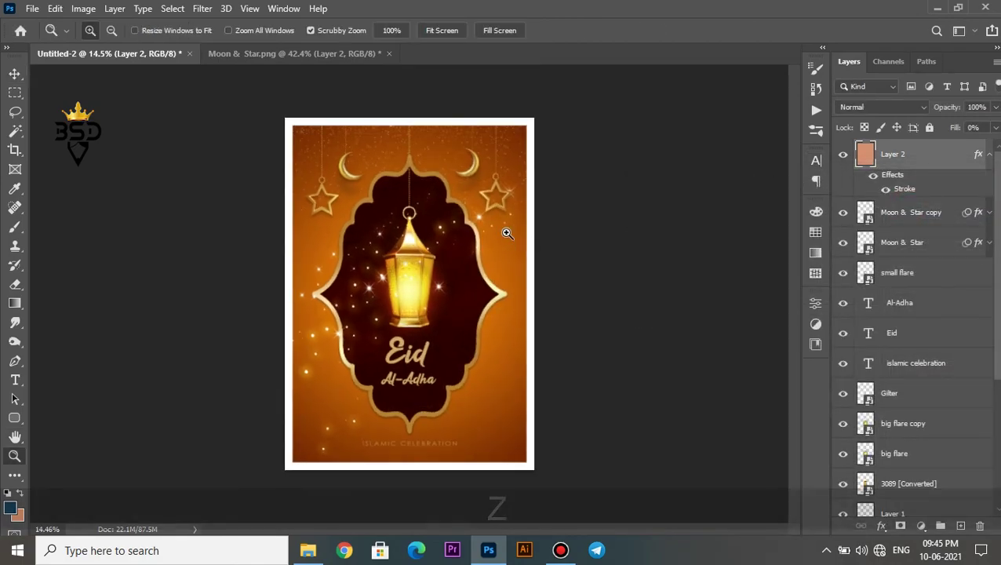
right_click(507, 233)
click(522, 241)
key(v)
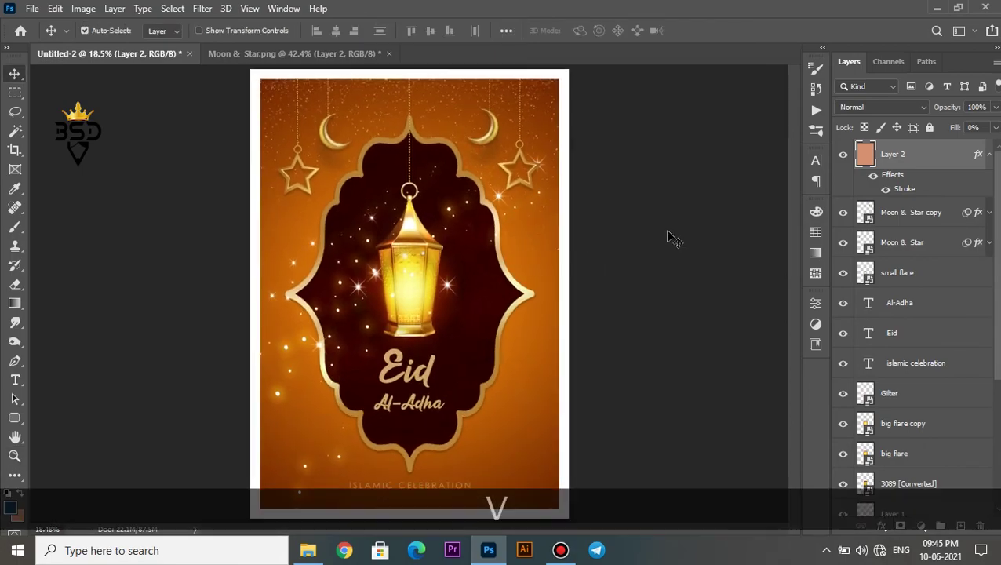